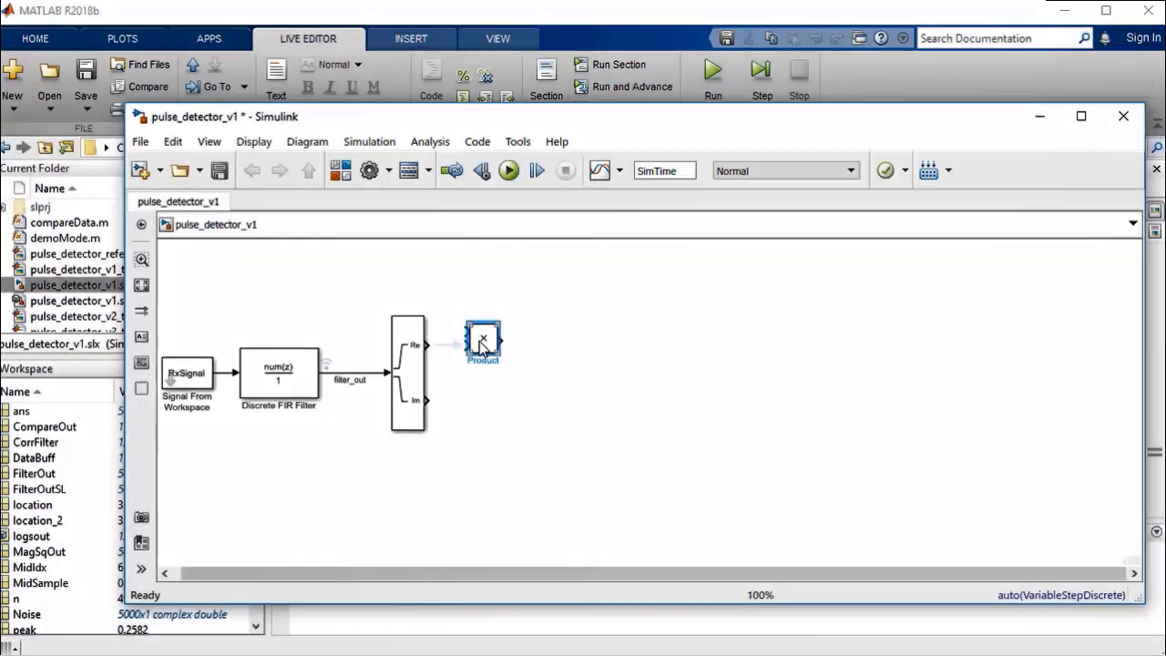
- Copy the Product block below the original; wire Re into both upper inputs and Im into both lower inputs
drag(482, 338, 490, 393)
click(451, 399)
mouse_move(466, 344)
mouse_down()
mouse_move(428, 344)
mouse_move(444, 344)
mouse_up()
drag(466, 389, 443, 399)
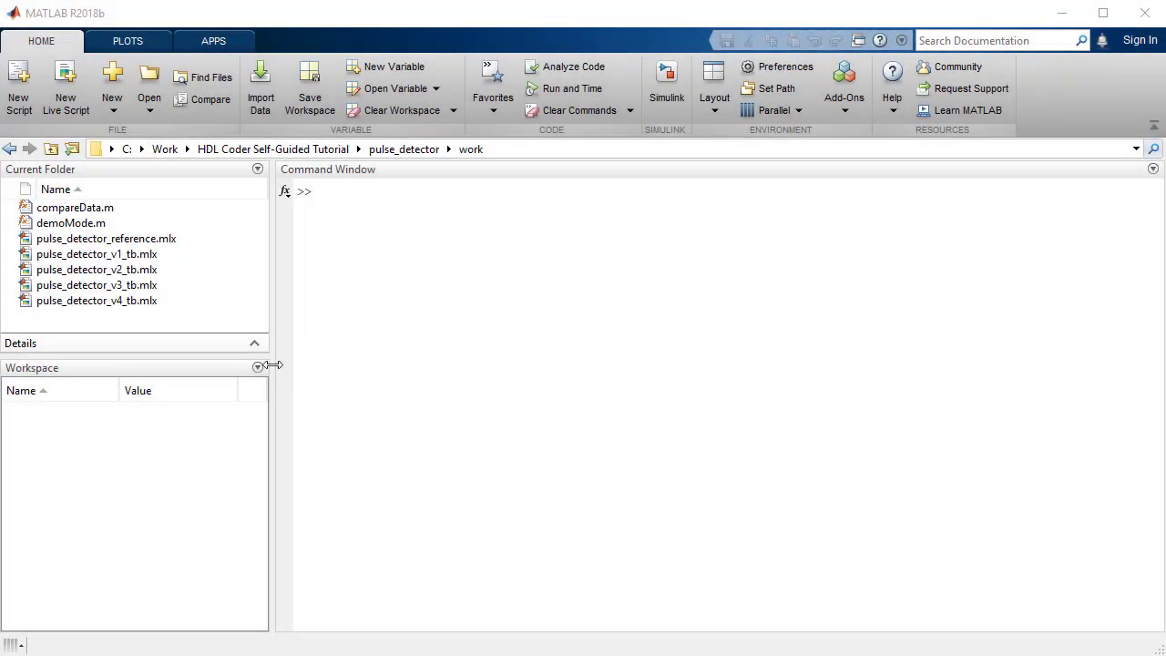
- Open pulse_detector_reference.mlx and run it to create its workspace variables
double_click(168, 240)
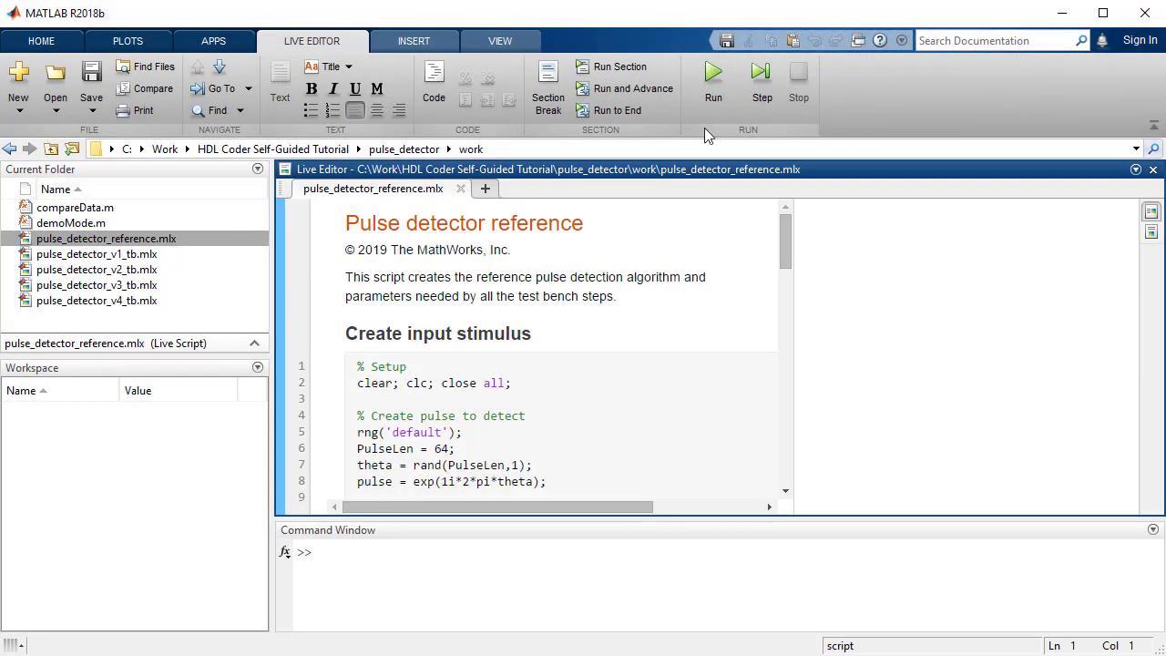
click(709, 82)
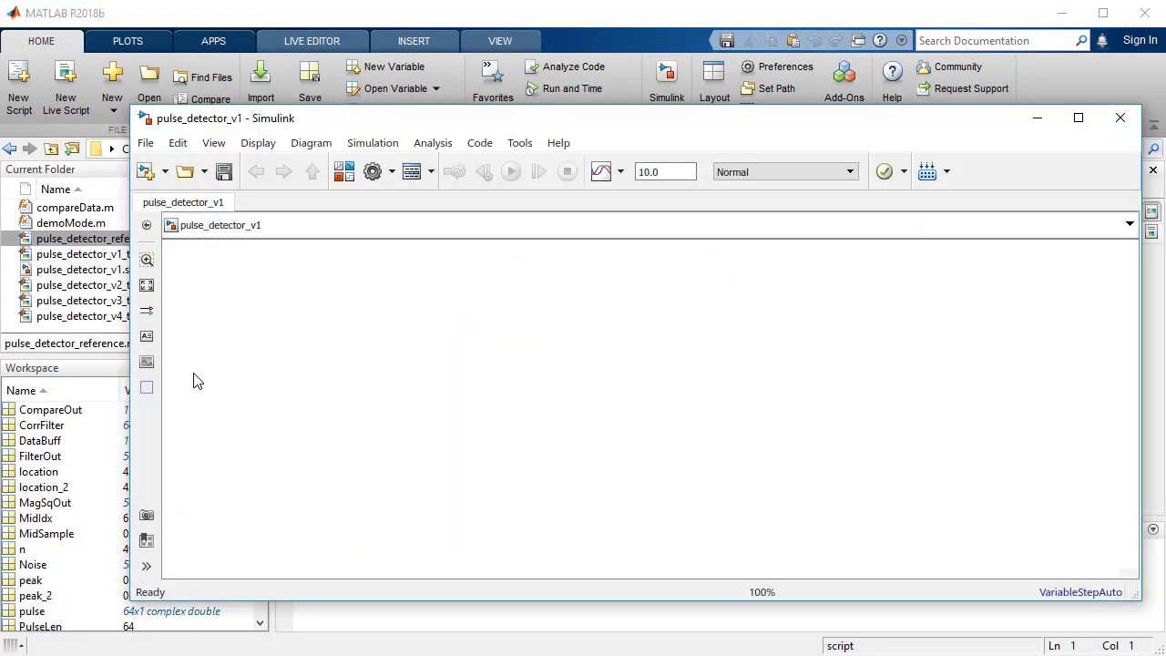
- Add a Signal From Workspace block with its Signal set to RxSignal
double_click(197, 380)
text(sig)
key(Return)
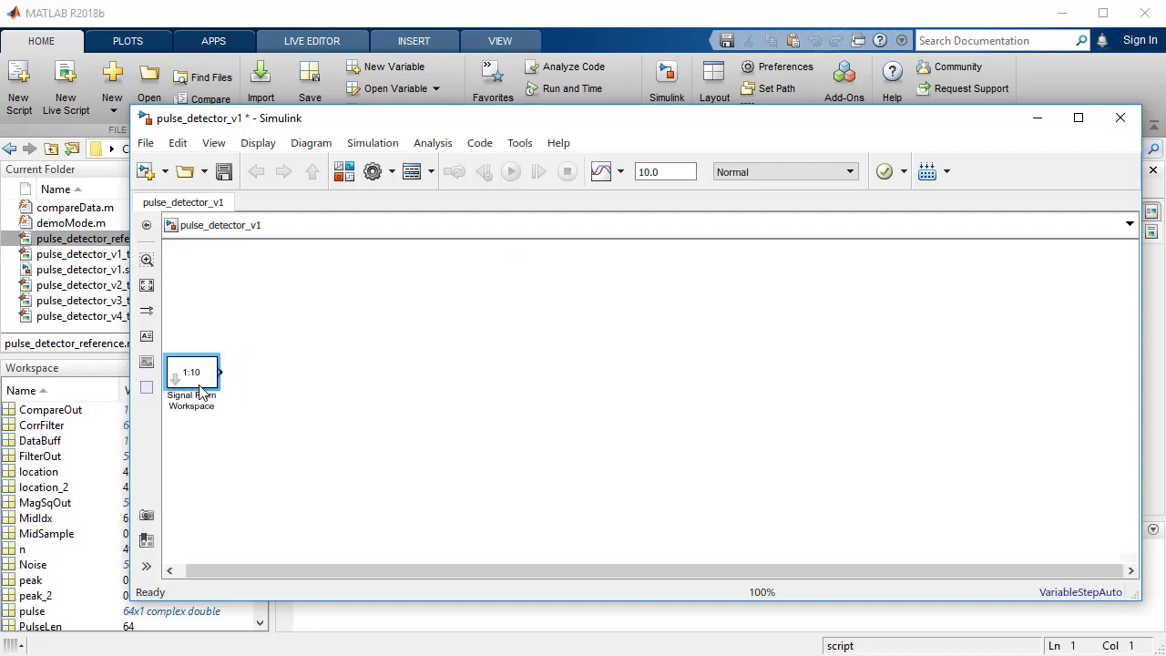
double_click(198, 372)
text(Rx)
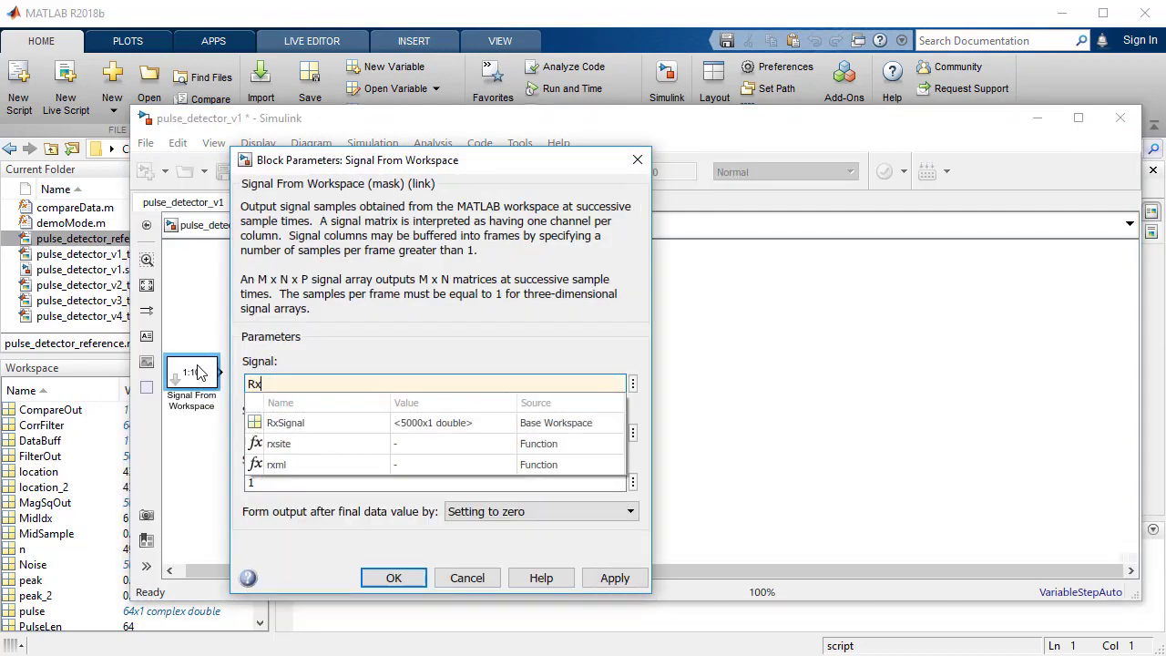
text(Signal)
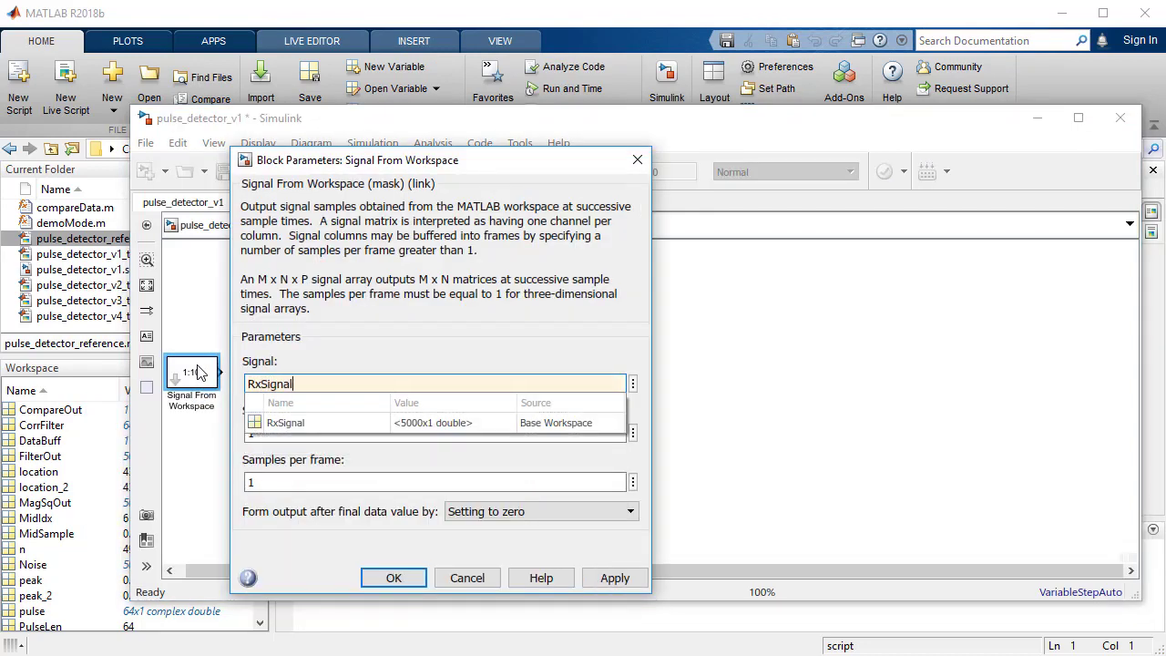
click(634, 583)
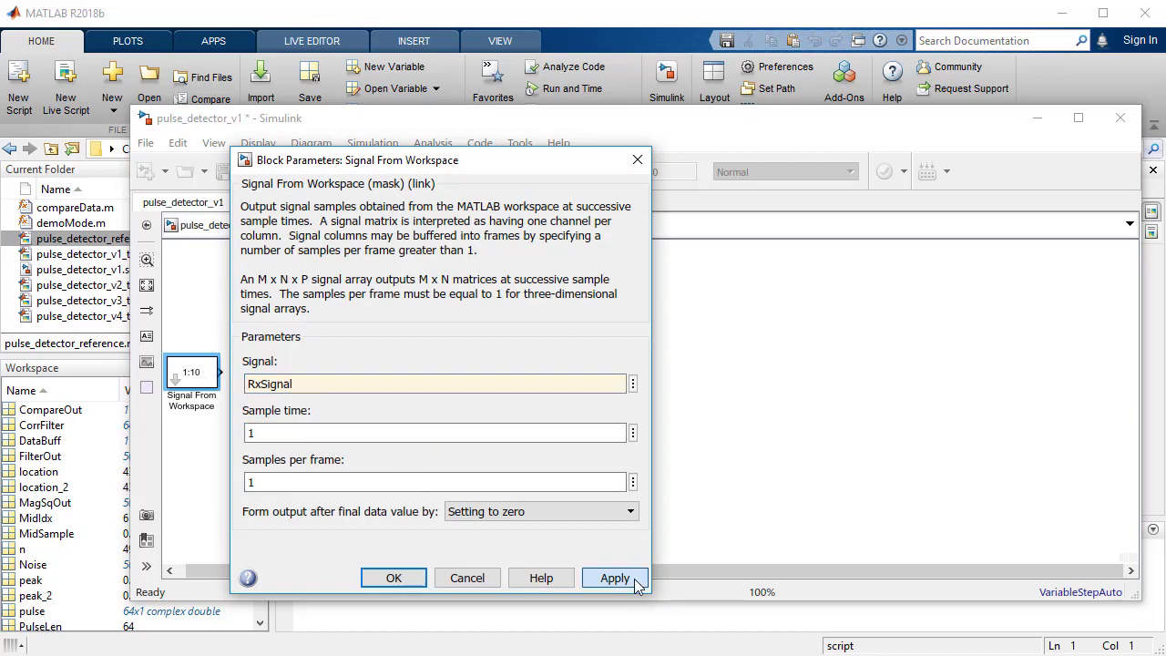
click(392, 577)
- Add a Discrete FIR Filter block and set its Coefficients to CorrFilter
click(279, 381)
text(discr)
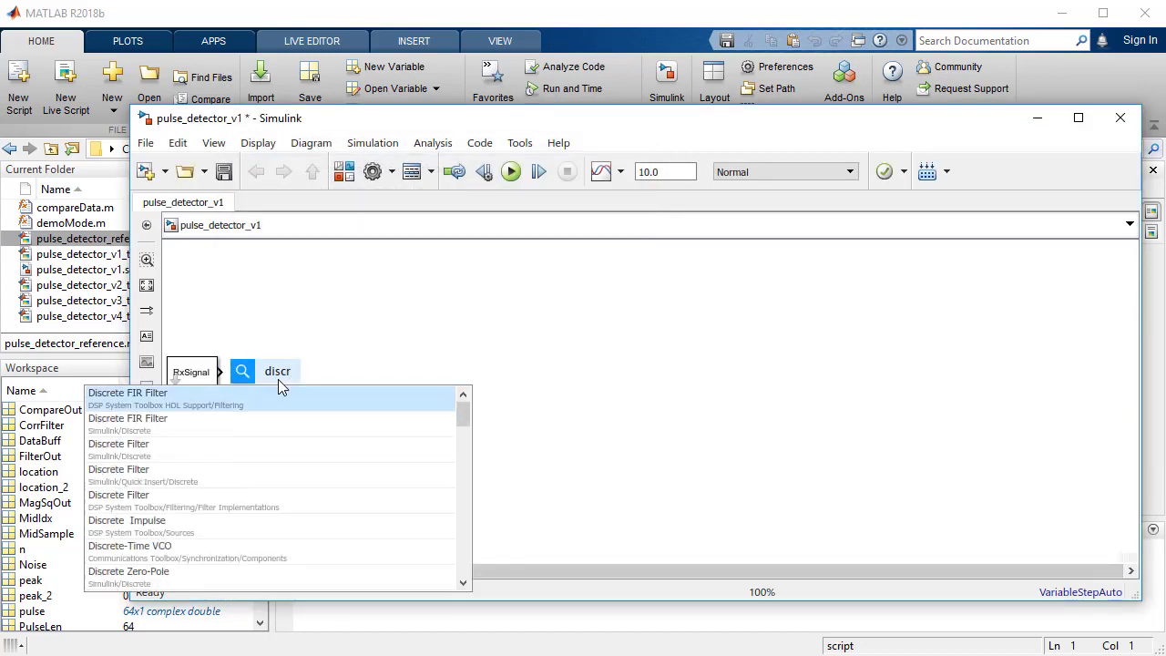
key(Return)
triple_click(569, 364)
text(Corr)
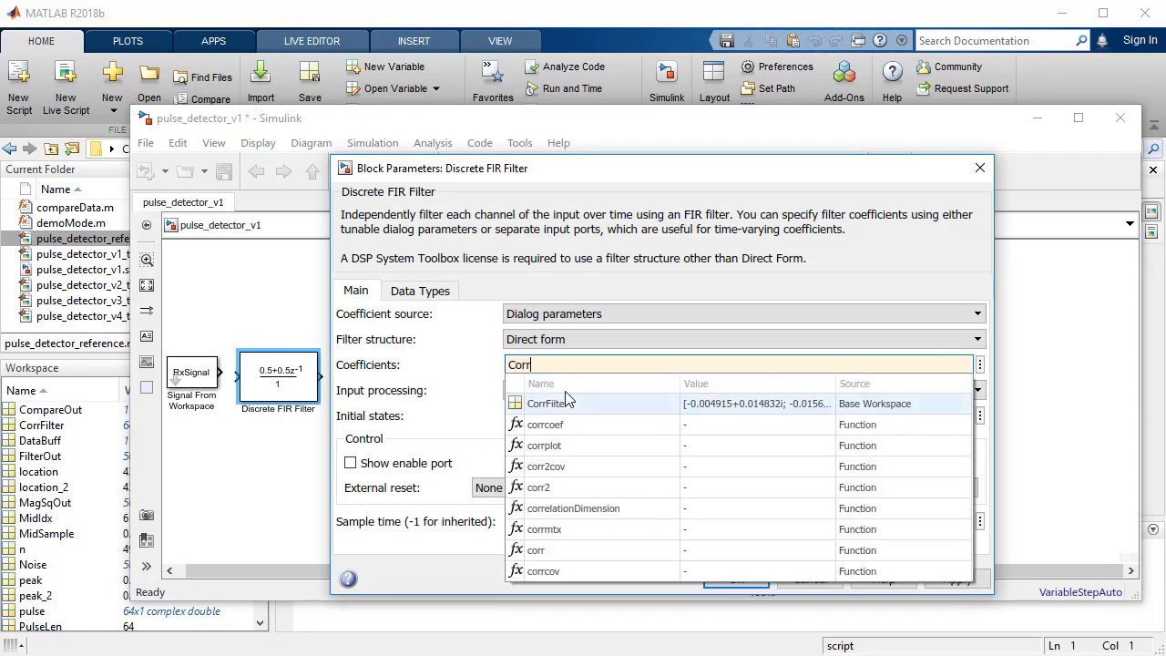
click(565, 403)
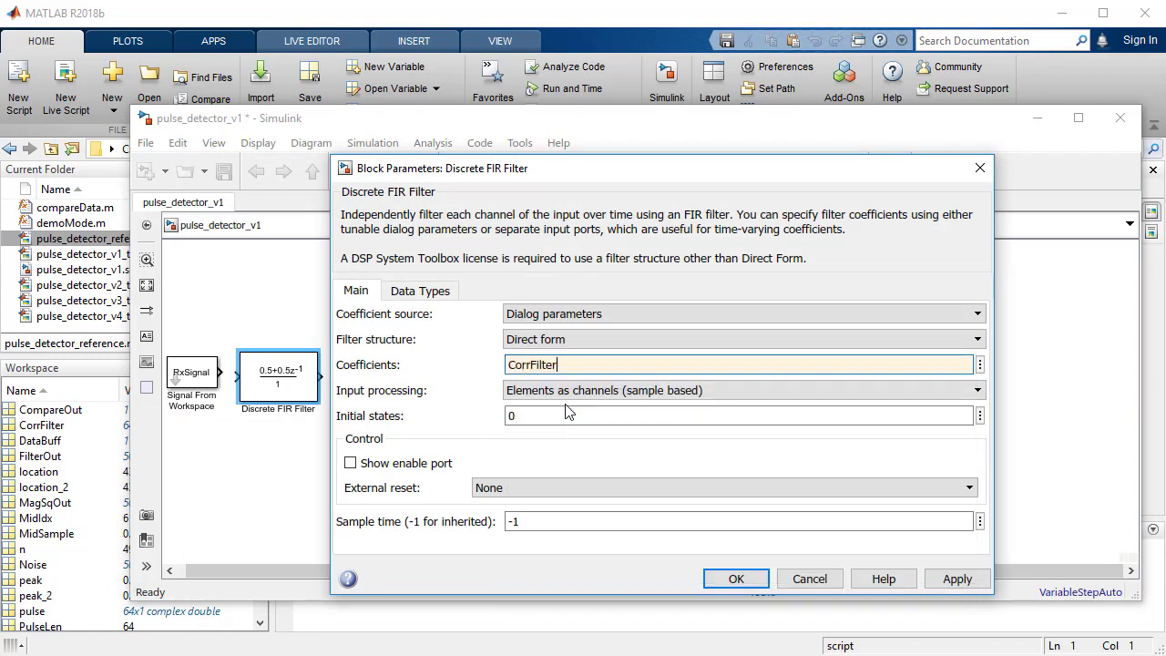
click(956, 577)
- Draw a signal line named filter_out from the FIR filter output and set the stop time to SimTime
click(736, 578)
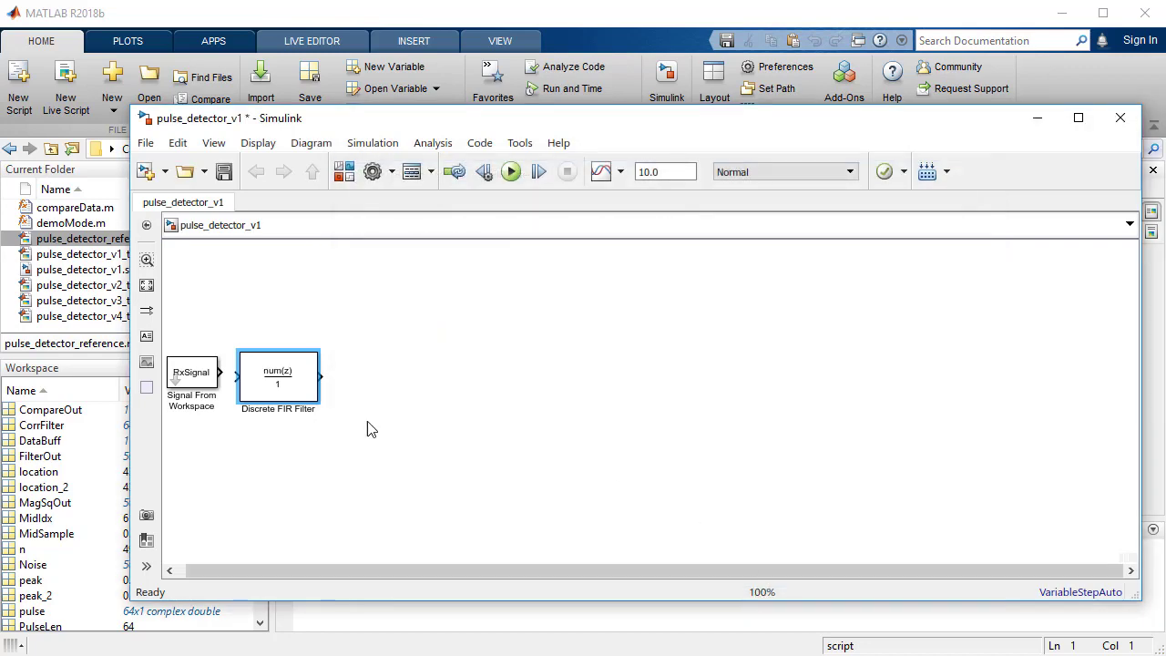
drag(326, 372, 386, 369)
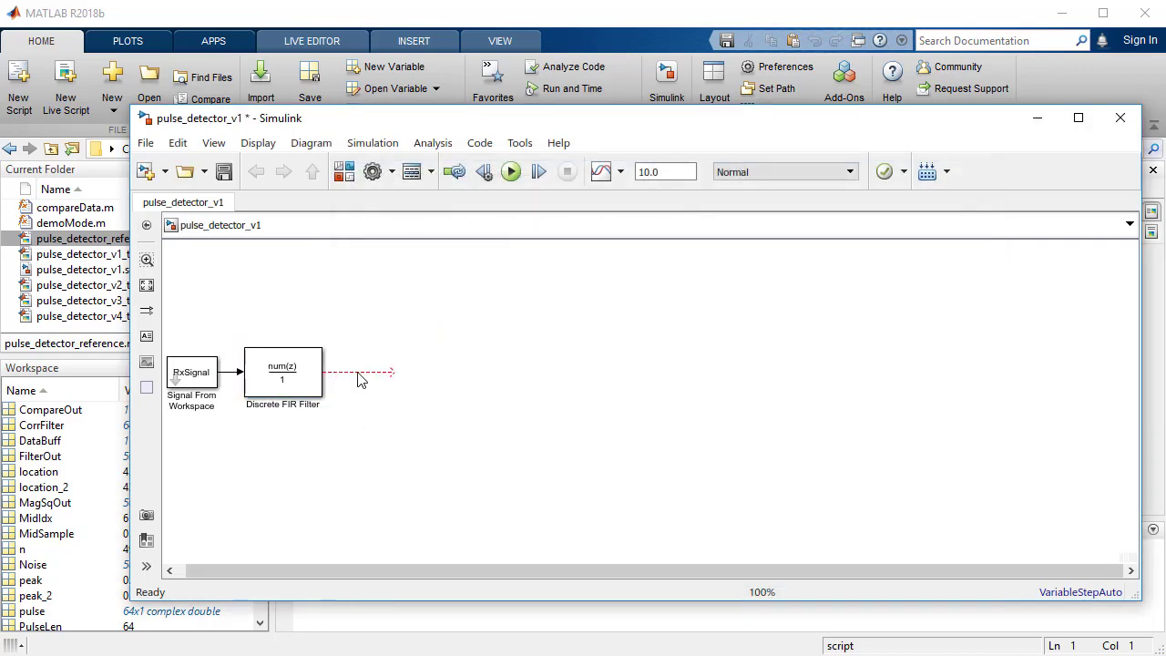
click(359, 372)
text(filter_out)
double_click(671, 173)
text(SimTime)
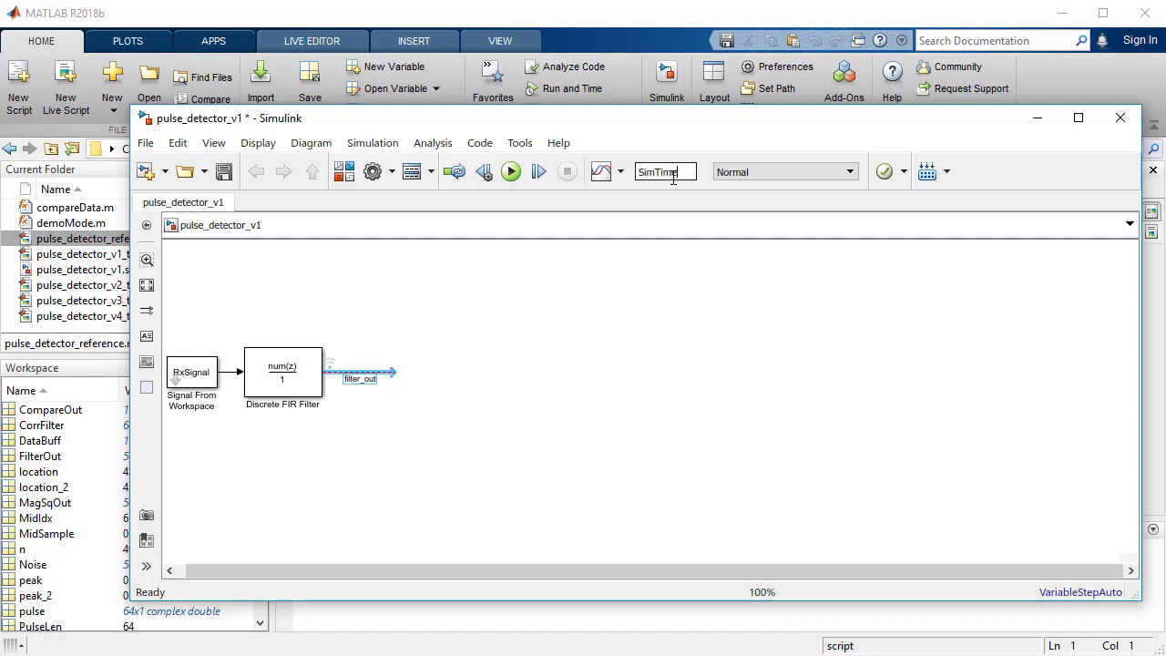
- Save the model and add an enlarged Complex to Real-Imag block after filter_out
click(224, 172)
double_click(420, 377)
text(compl)
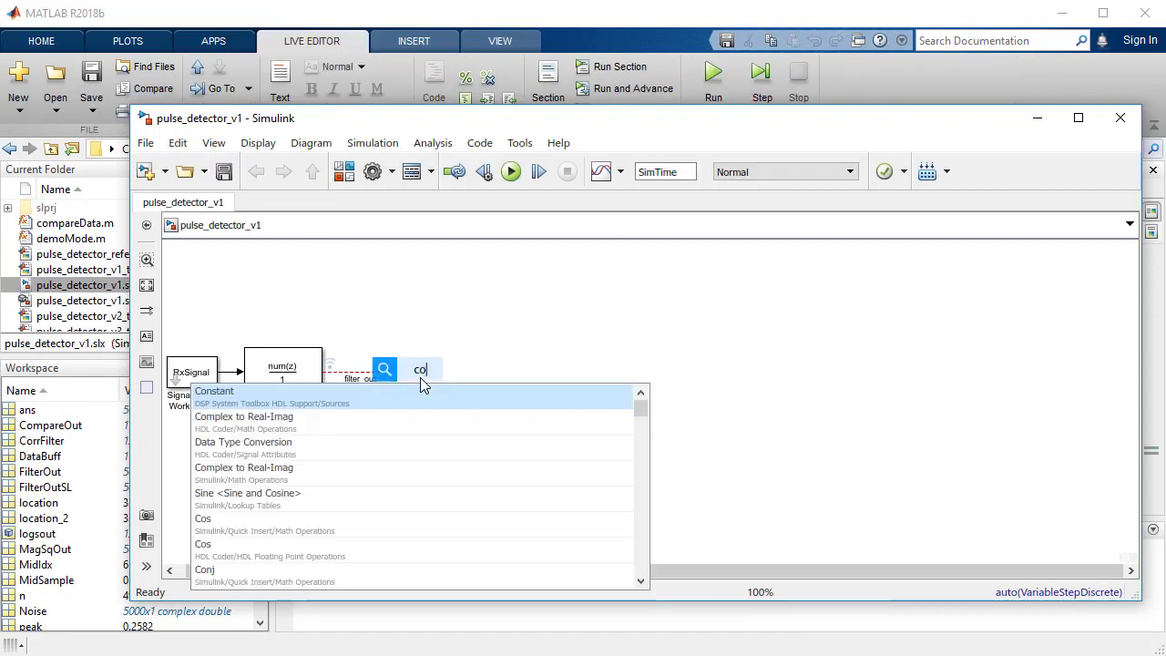
click(380, 404)
mouse_move(435, 396)
mouse_down()
mouse_move(430, 467)
mouse_move(418, 385)
mouse_up()
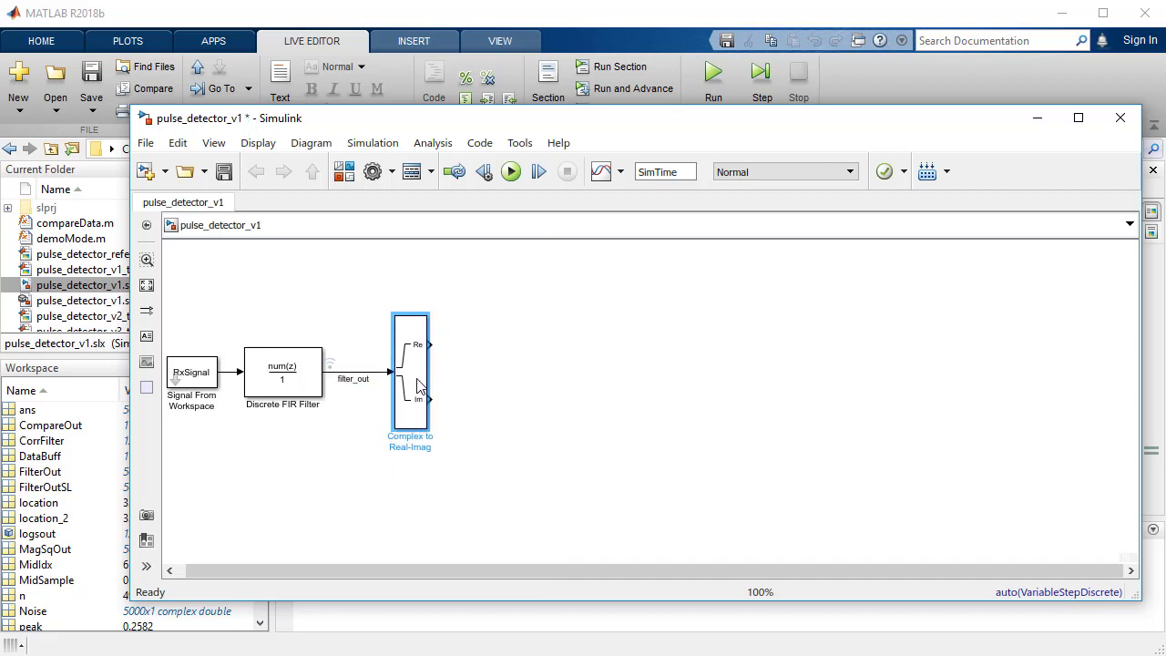
- Add a Product block and wire Re and Im into each Product's inputs
double_click(479, 401)
text(prod)
key(Return)
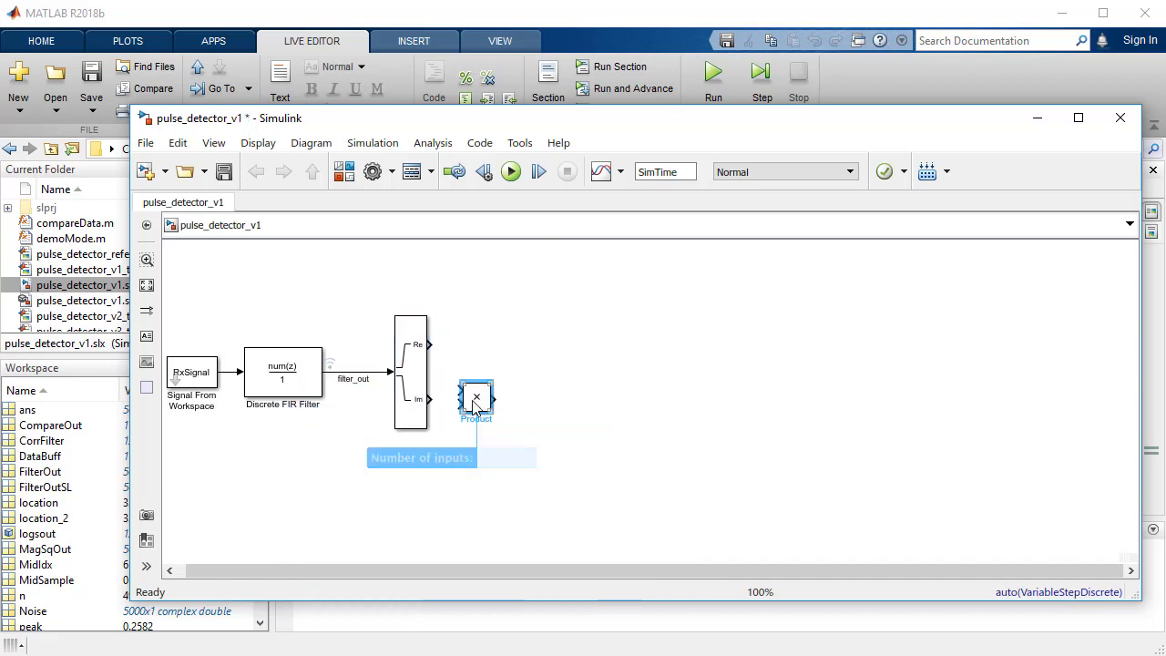
mouse_move(474, 406)
mouse_down()
mouse_move(483, 347)
mouse_move(484, 401)
mouse_up()
click(455, 353)
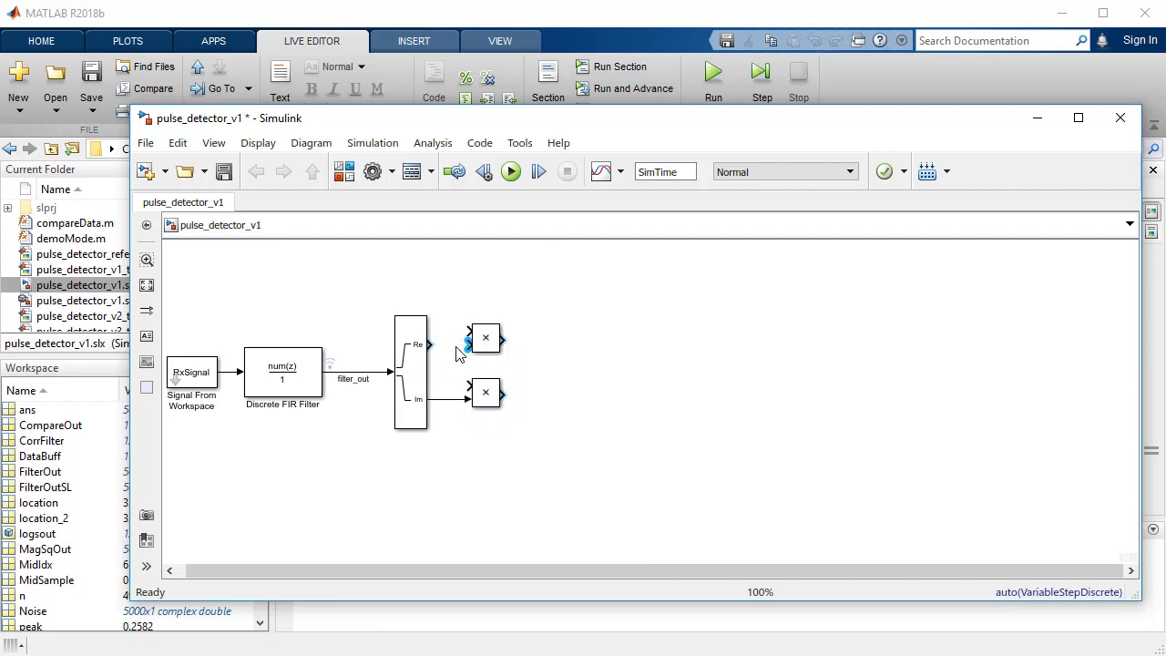
mouse_move(467, 346)
mouse_down()
mouse_move(430, 344)
mouse_move(447, 344)
mouse_up()
drag(467, 384, 449, 398)
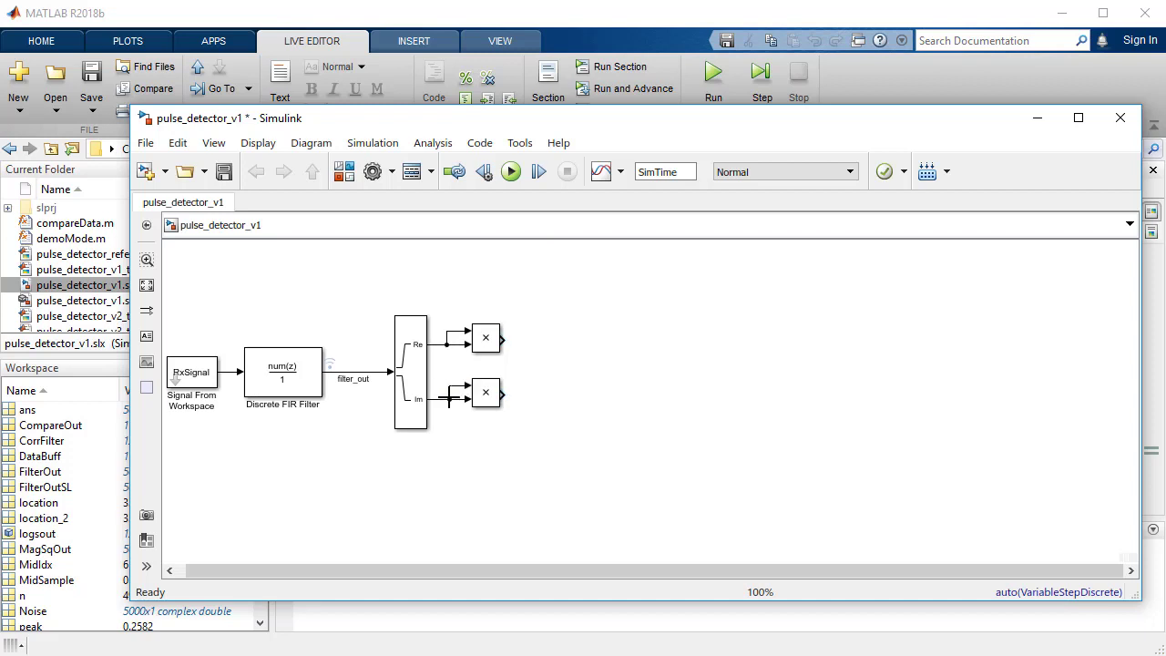
- Add an enlarged Add block and wire the Product outputs into it
double_click(551, 360)
text(add)
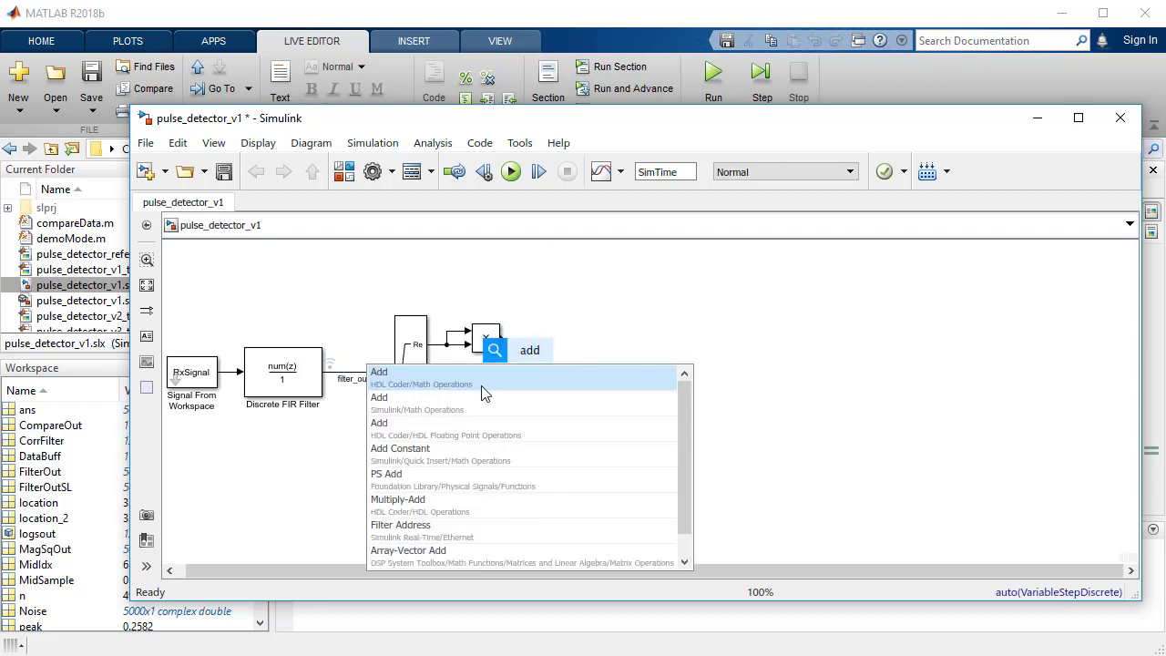
click(482, 383)
drag(542, 385, 544, 417)
drag(538, 321, 502, 339)
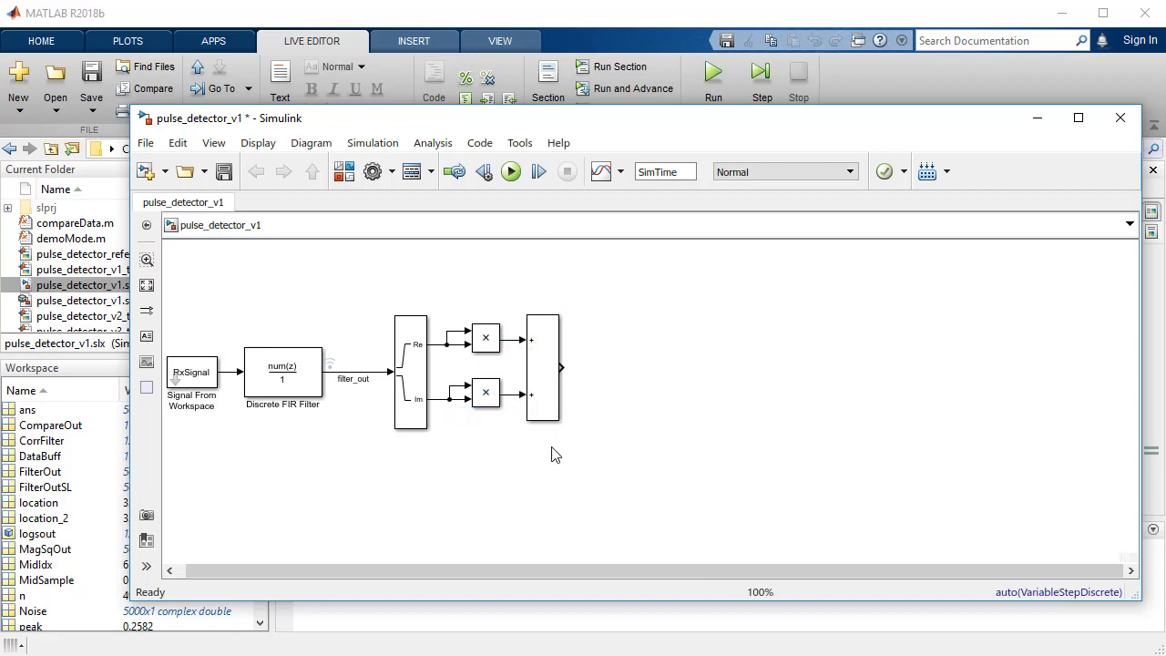
- Group the squaring and Add blocks into a subsystem whose output signal is named mag_sq_out
drag(369, 306, 567, 430)
right_click(555, 382)
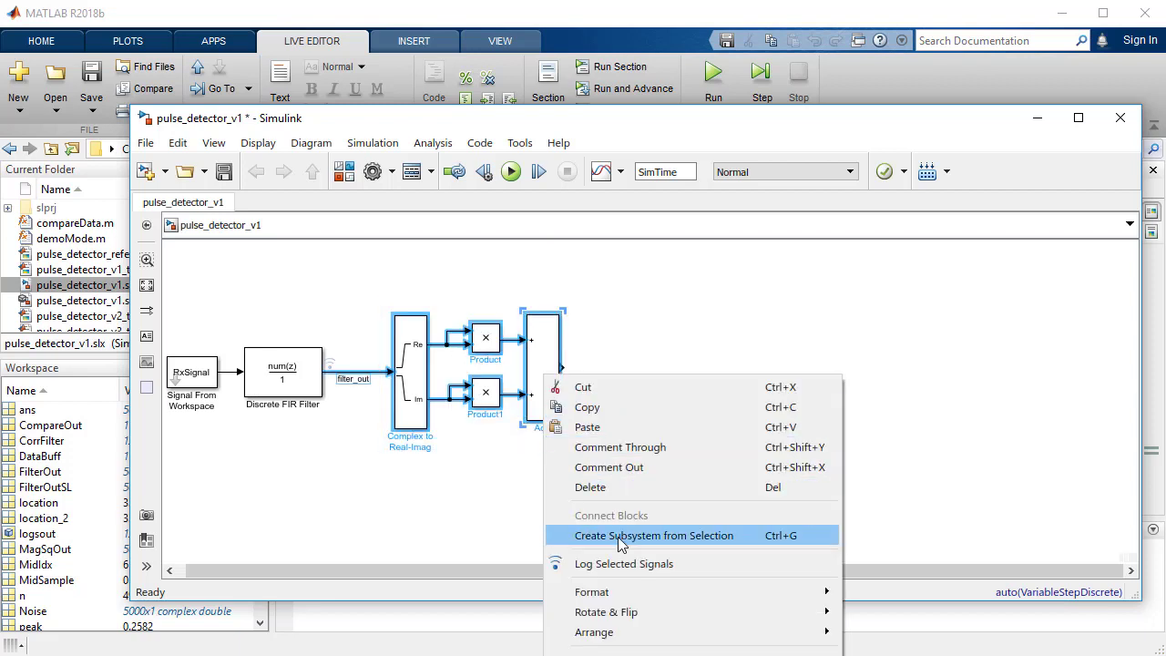
click(587, 537)
click(539, 372)
double_click(534, 373)
text(mag_sq_out)
- Go to the Display menu's Signals & Ports options for port data types
click(258, 143)
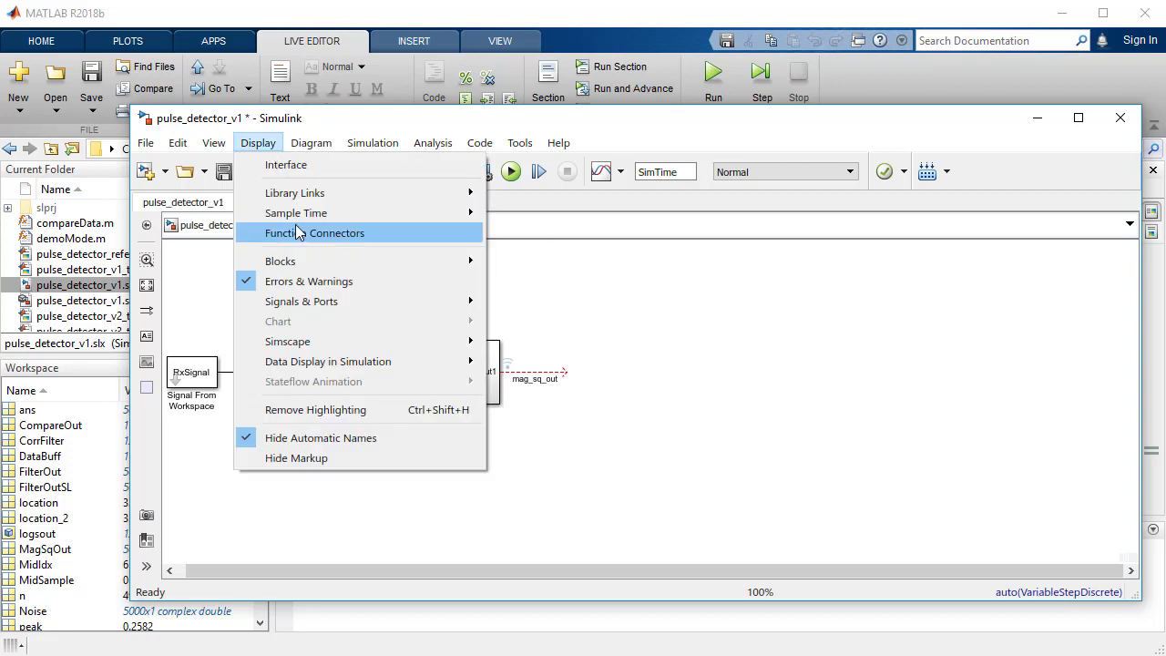
mouse_move(330, 301)
click(522, 318)
click(258, 143)
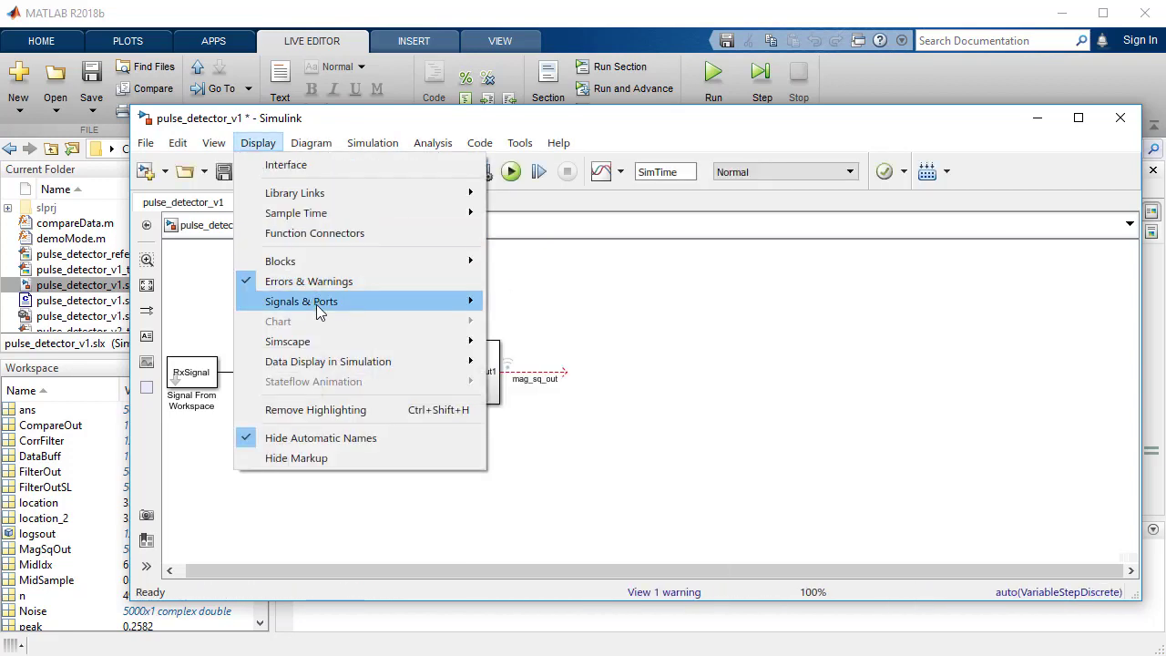
- Show port data types and insert a Tapped Delay block after mag_sq_out
mouse_move(571, 383)
click(556, 353)
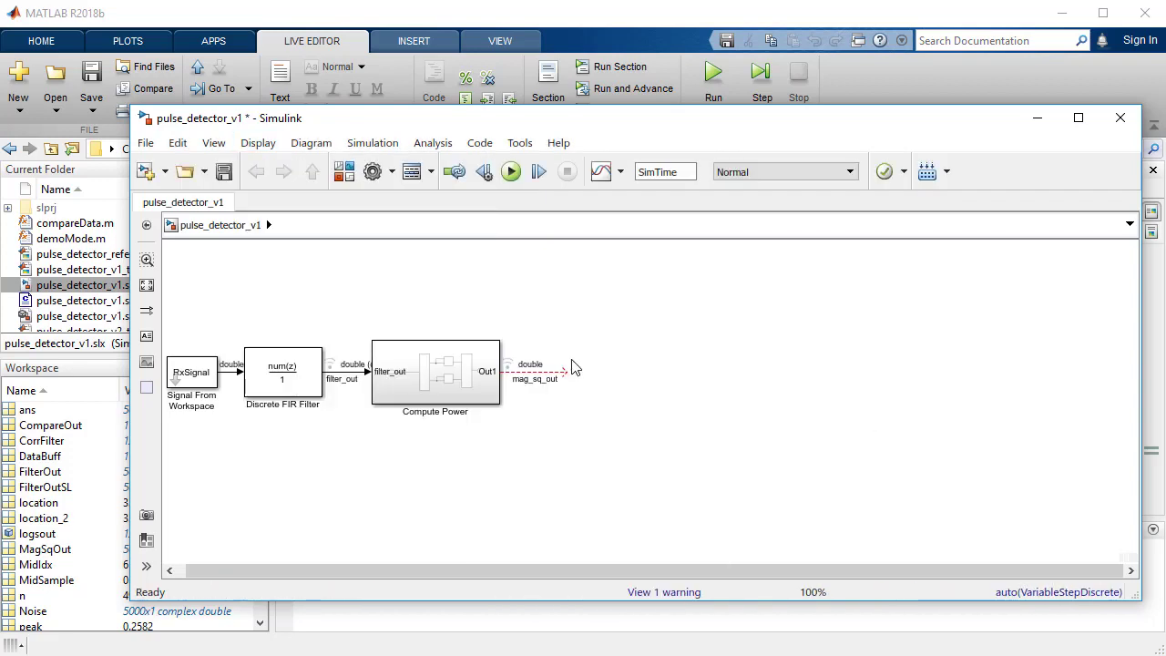
text(tapd)
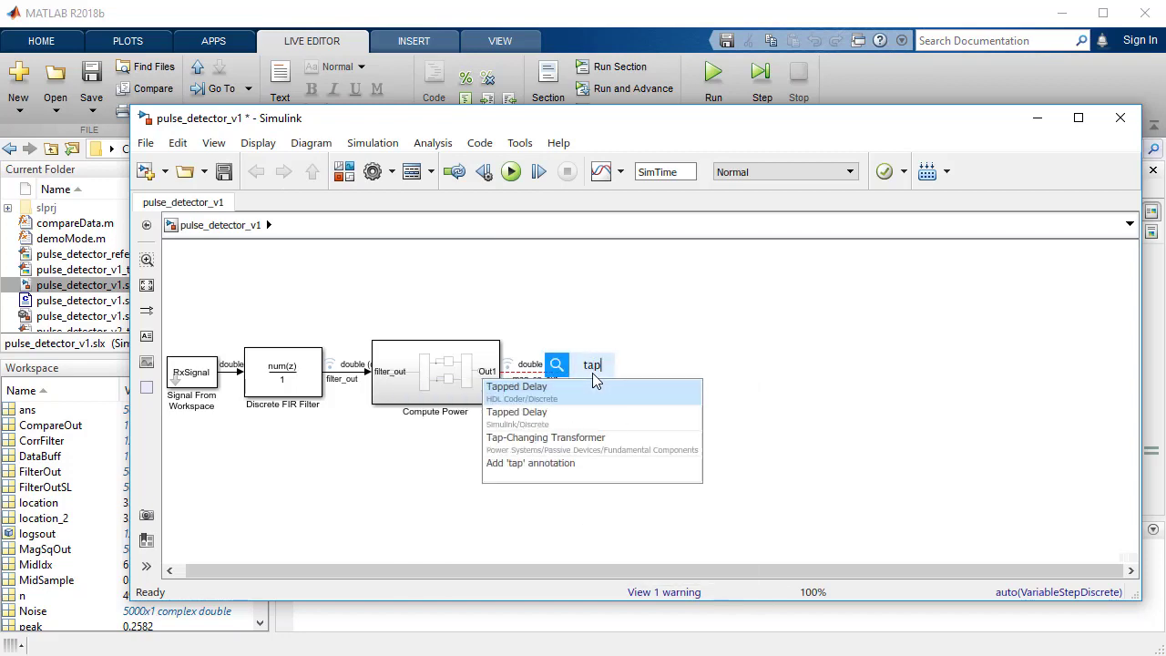
key(Return)
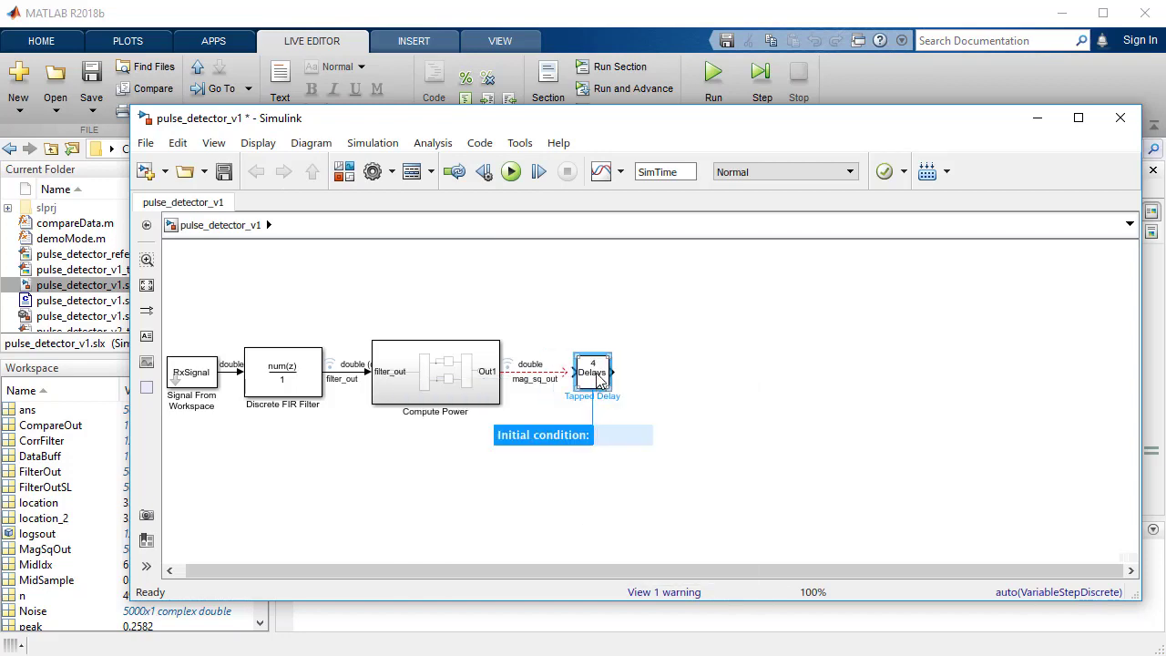
- Set the Tapped Delay's number of delays to WindowLen (11), then scroll the reference script down
double_click(593, 372)
double_click(657, 418)
text(WindowLen)
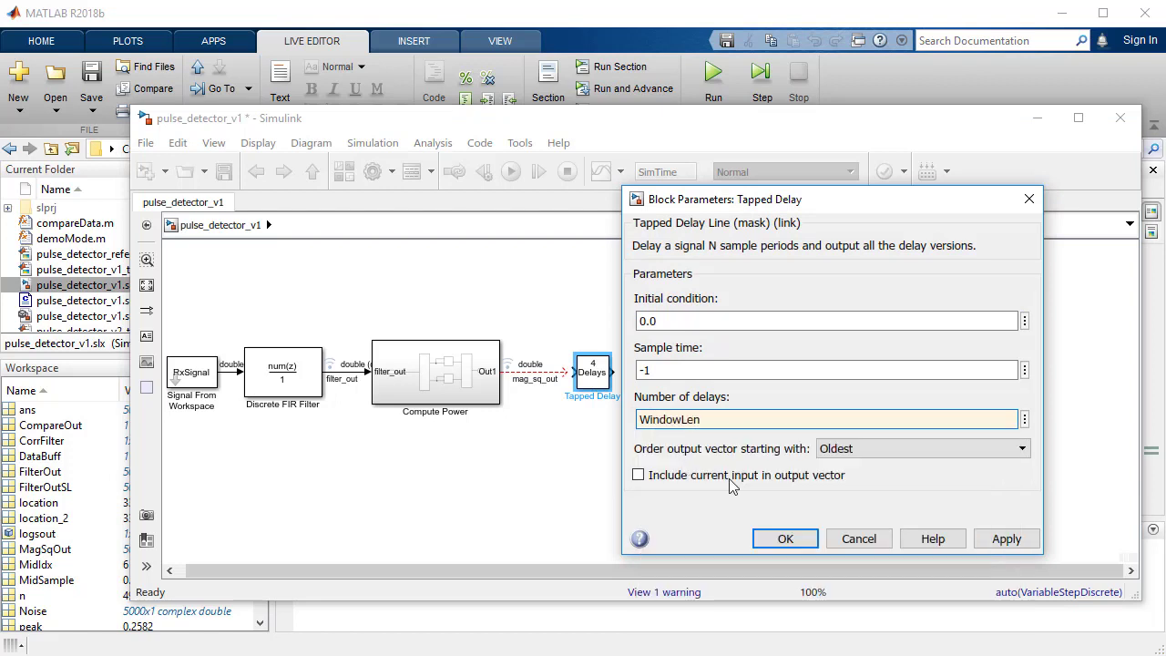
click(993, 539)
click(785, 539)
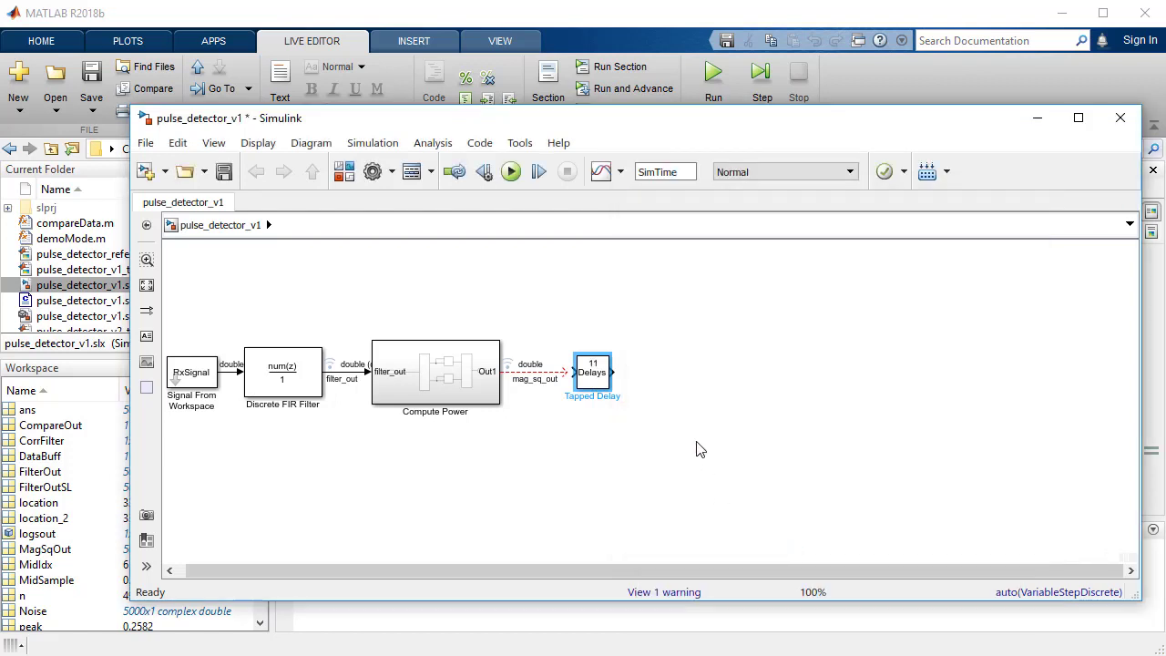
click(656, 379)
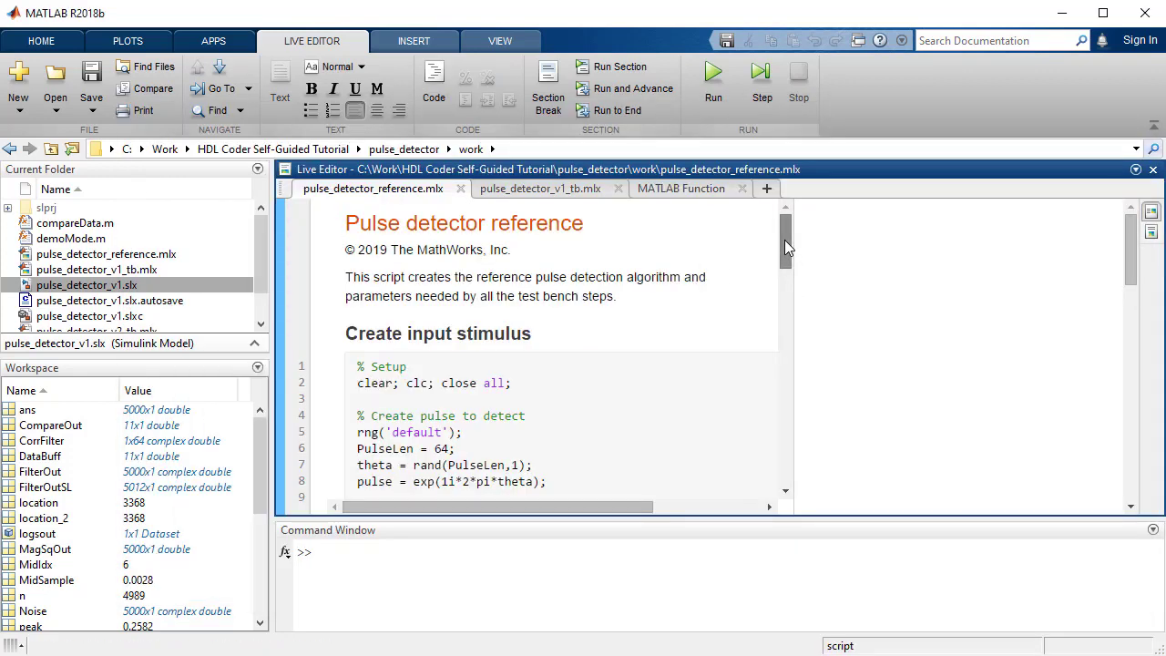
drag(784, 239, 784, 438)
- Copy the sliding-window code (lines 42–63) and open a new enlarged MATLAB Function block after Delays
drag(352, 226, 630, 517)
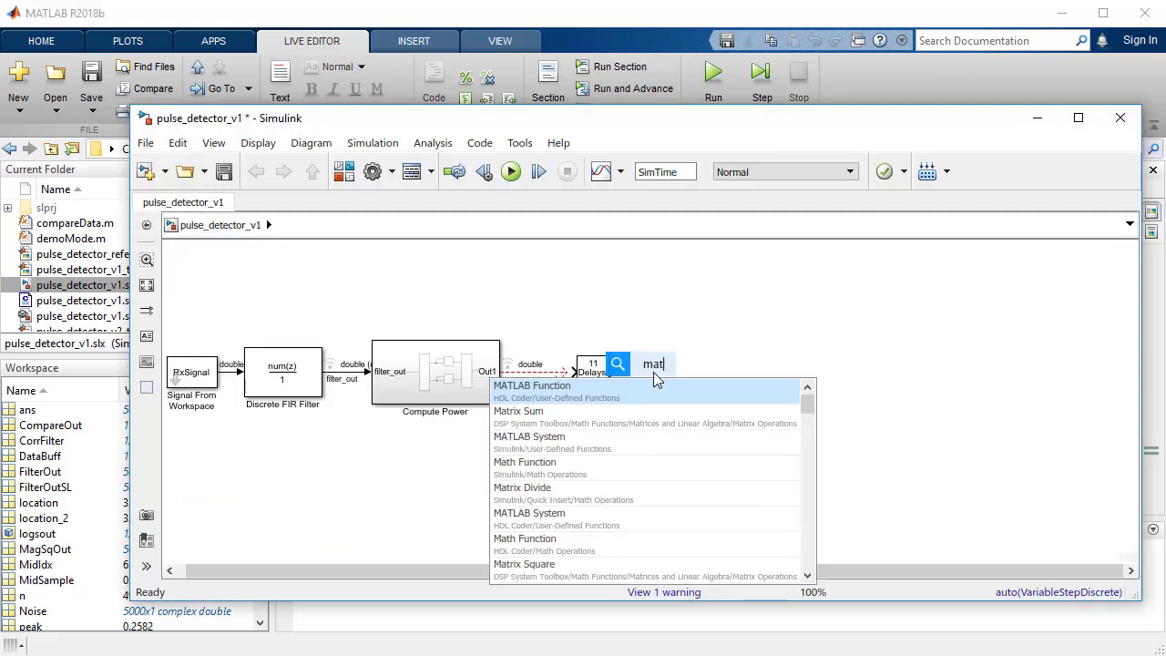
text(atla)
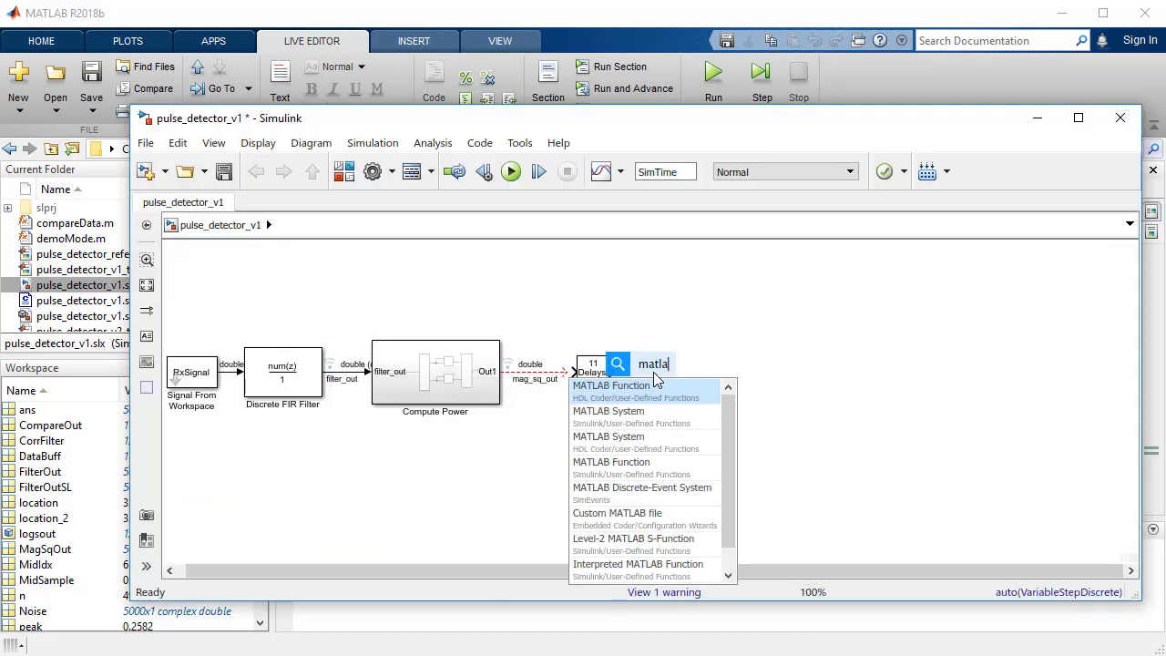
click(656, 388)
drag(690, 353, 700, 347)
double_click(674, 365)
- Paste the code and change the signature to [MidSample,detected] = fcn(threshold,DataBuff,WindowLen)
key(ctrl+v)
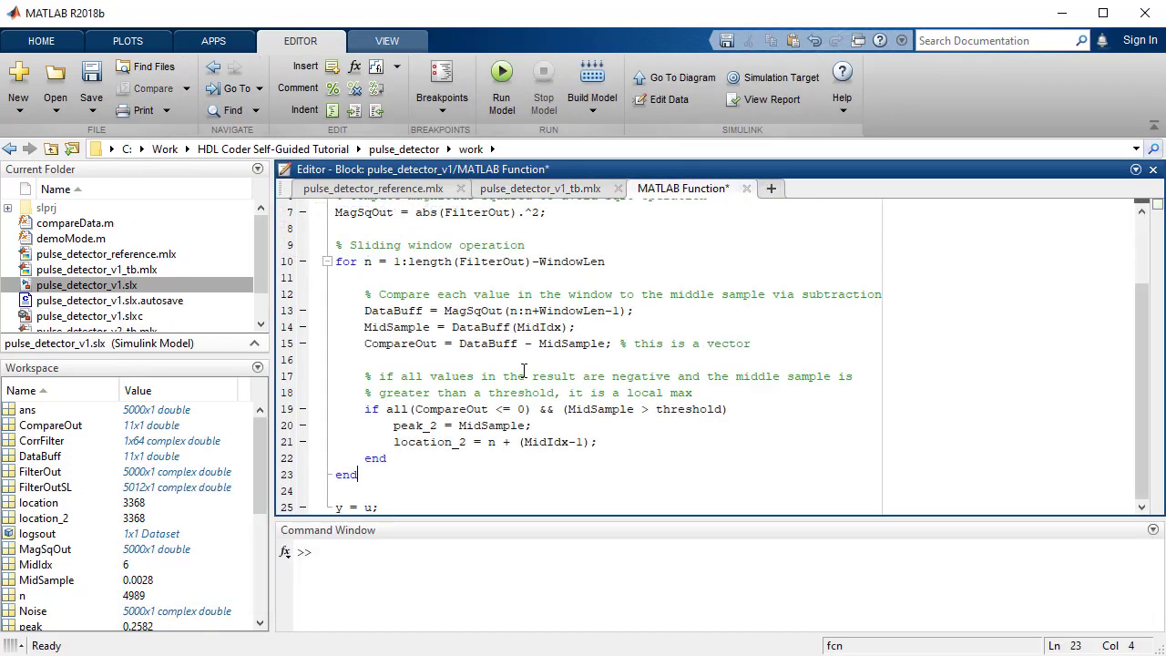
scroll(524, 371, up, 2)
double_click(398, 208)
text([Mid)
text(Sample,detected)
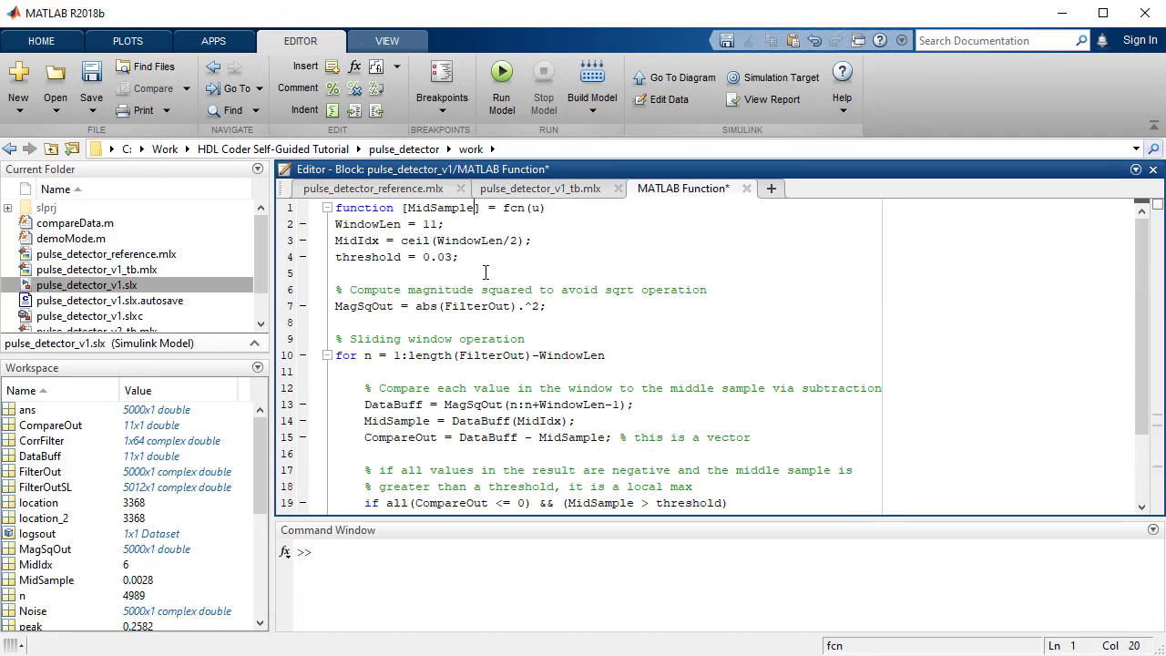
key(End)
key(BackSpace)
key(BackSpace)
text(threshold,Data)
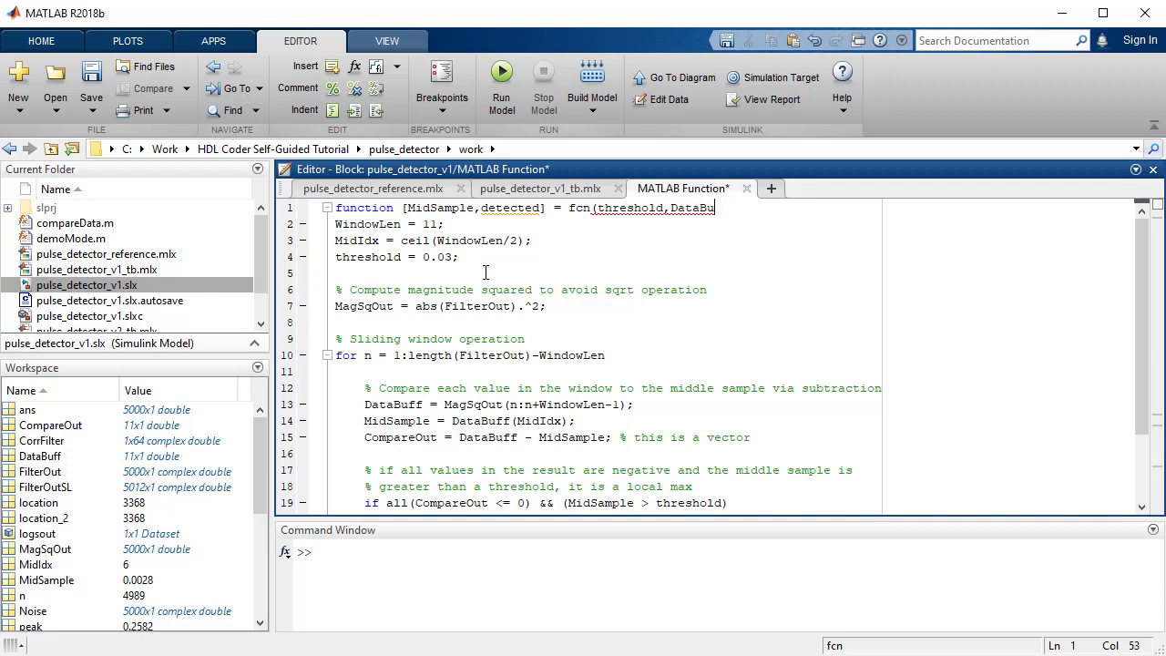
text(Buff,WindowLen)
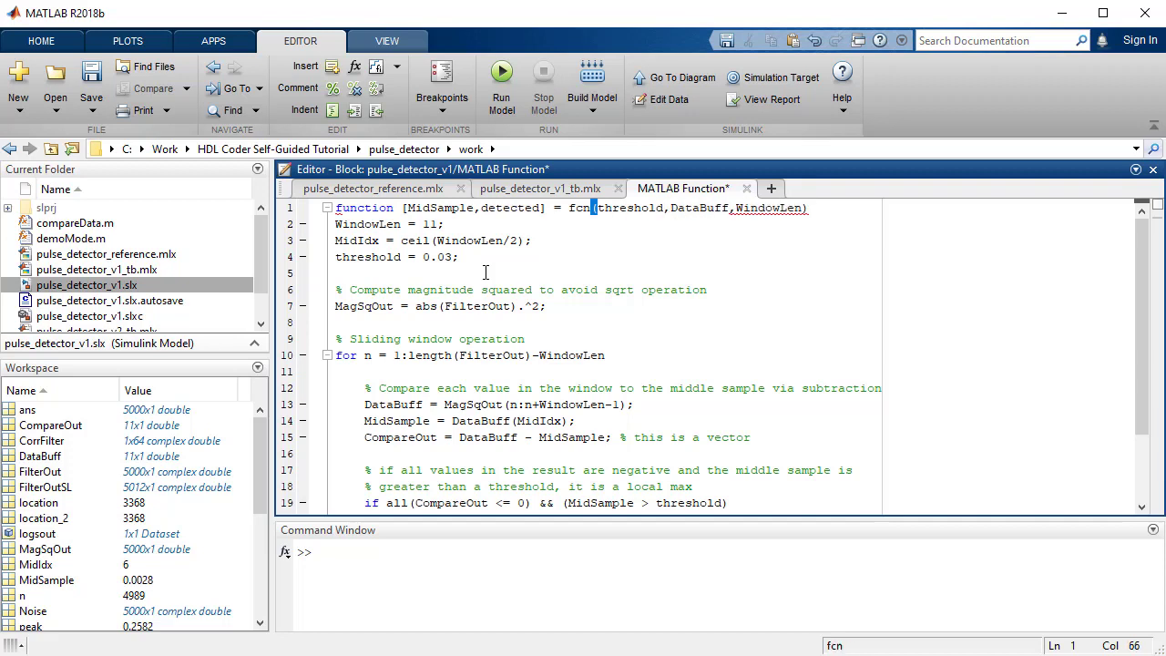
text())
- Delete the hard-coded WindowLen, threshold, magnitude, loop setup and DataBuff lines
drag(468, 228, 320, 228)
key(BackSpace)
drag(468, 257, 328, 257)
key(BackSpace)
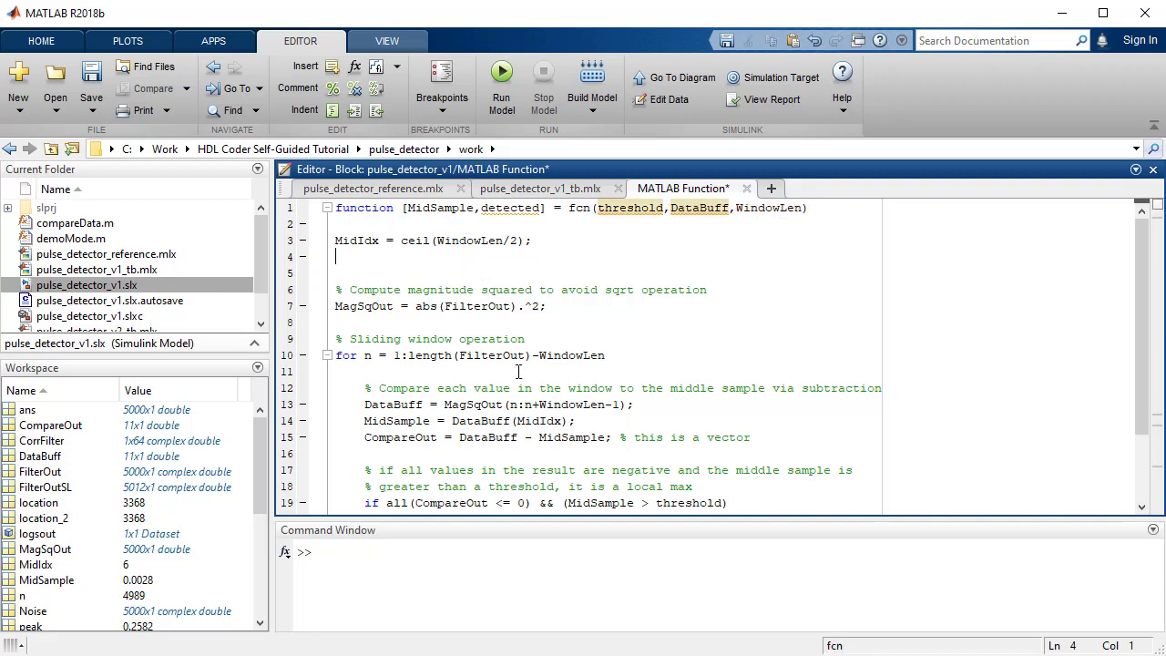
drag(636, 367, 410, 256)
key(BackSpace)
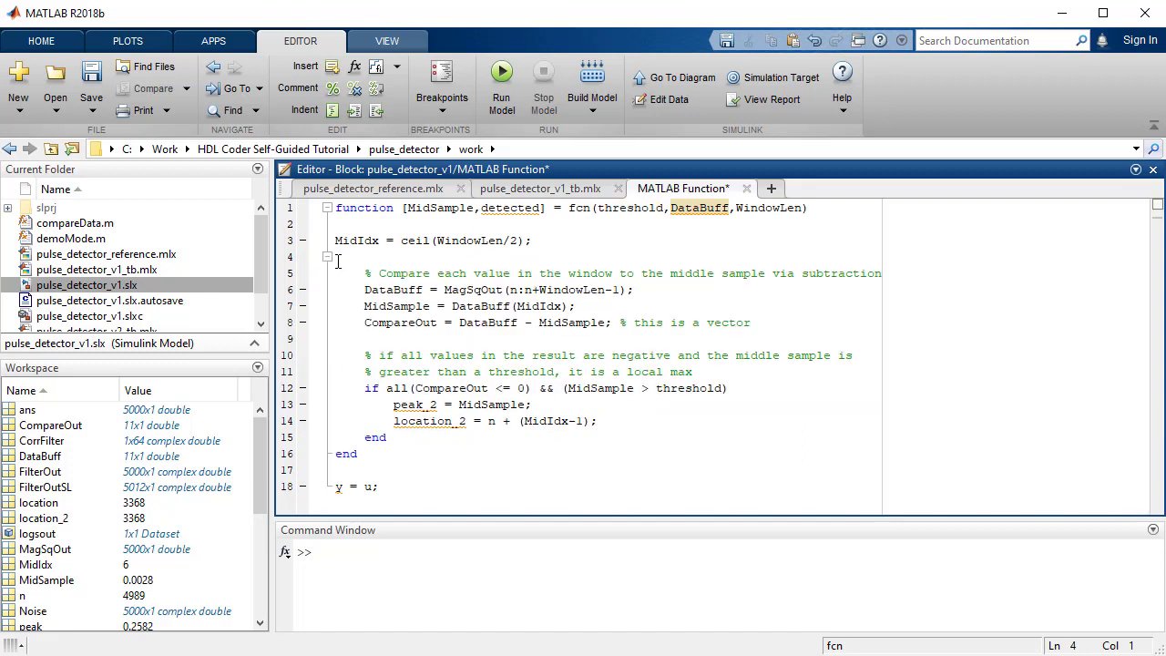
drag(643, 290, 364, 290)
key(BackSpace)
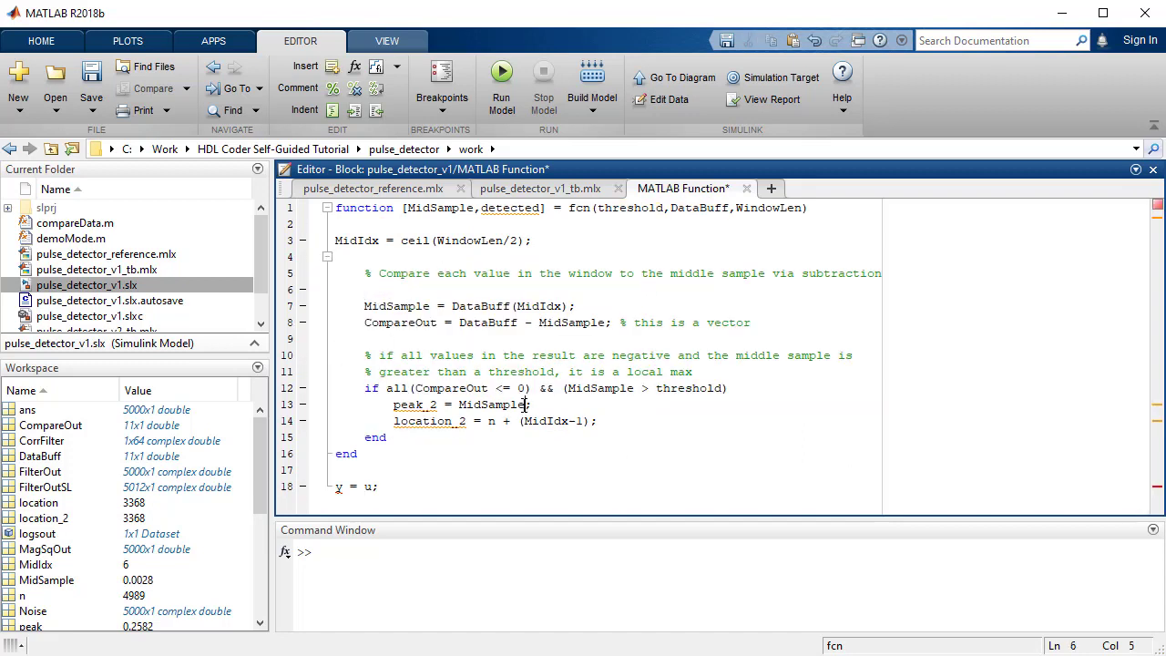
- Make the if/else set detected = 1 or detected = 0, removing the leftover end and y = u lines
drag(524, 405, 395, 404)
text(detected = 1;)
key(End)
key(Return)
text(else)
drag(393, 438, 585, 441)
text(detected =  0)
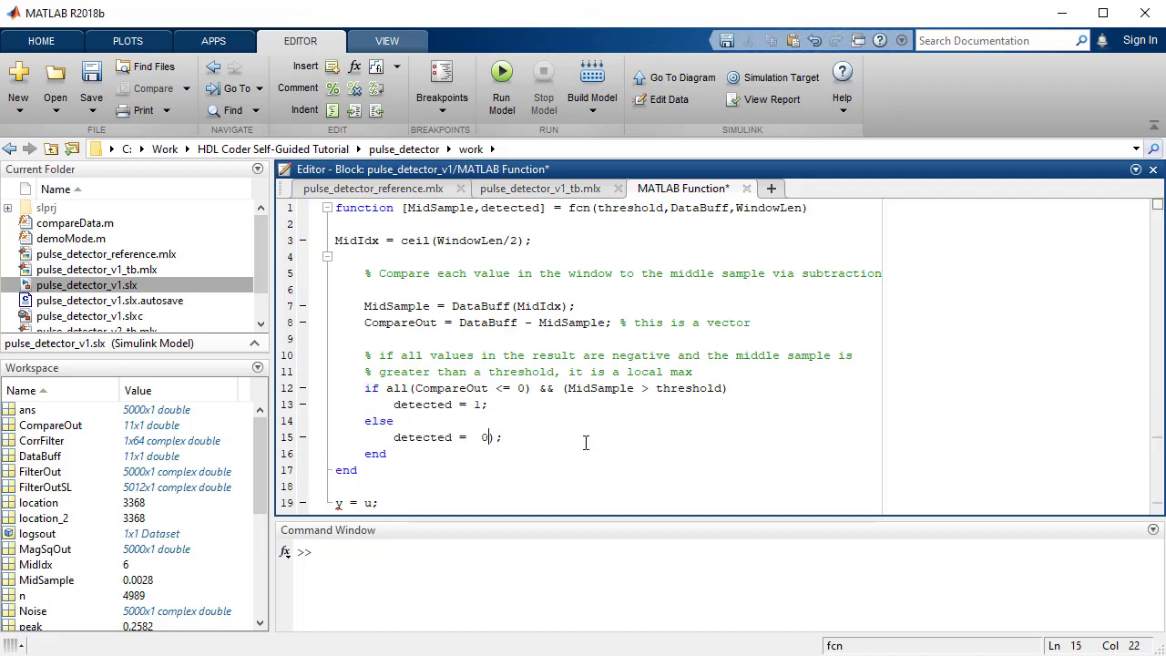
drag(382, 502, 332, 467)
key(Delete)
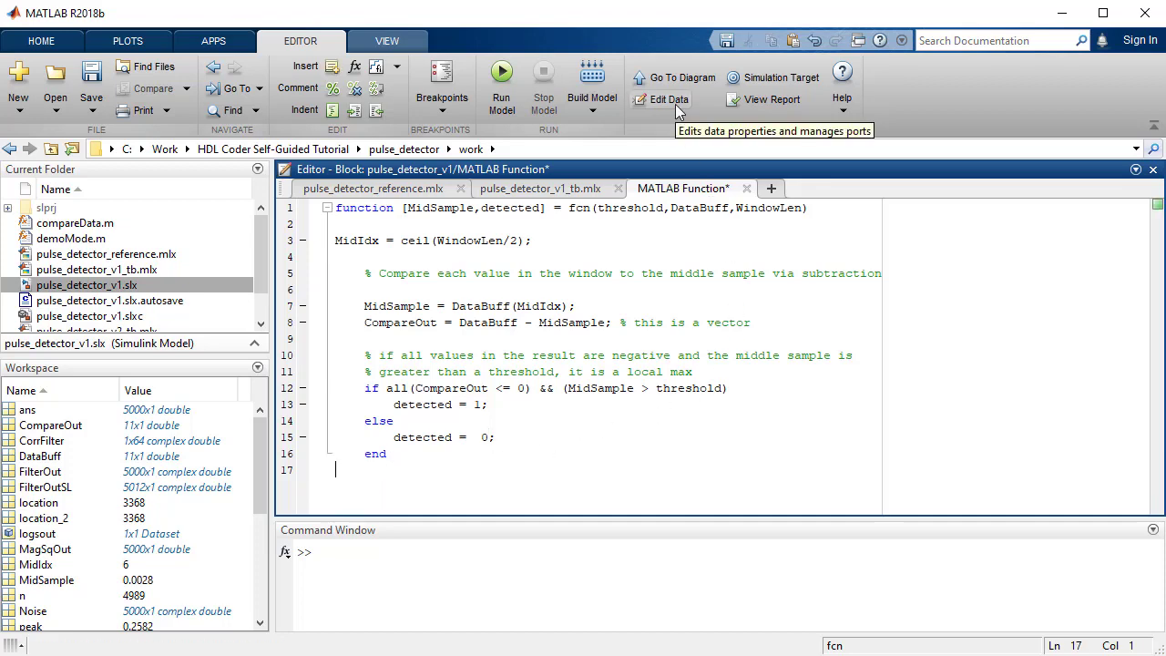
- Change WindowLen's scope to Parameter in the Ports and Data Manager, then close it and the code
click(675, 103)
drag(664, 187, 615, 107)
click(441, 237)
click(778, 234)
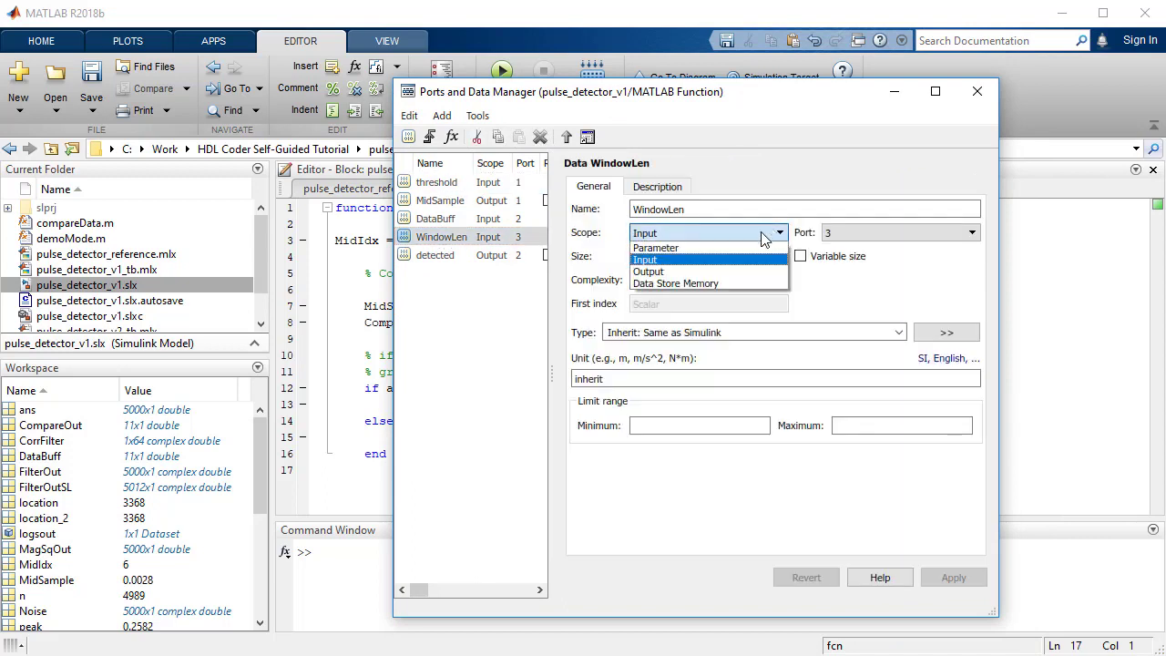
click(679, 260)
click(953, 577)
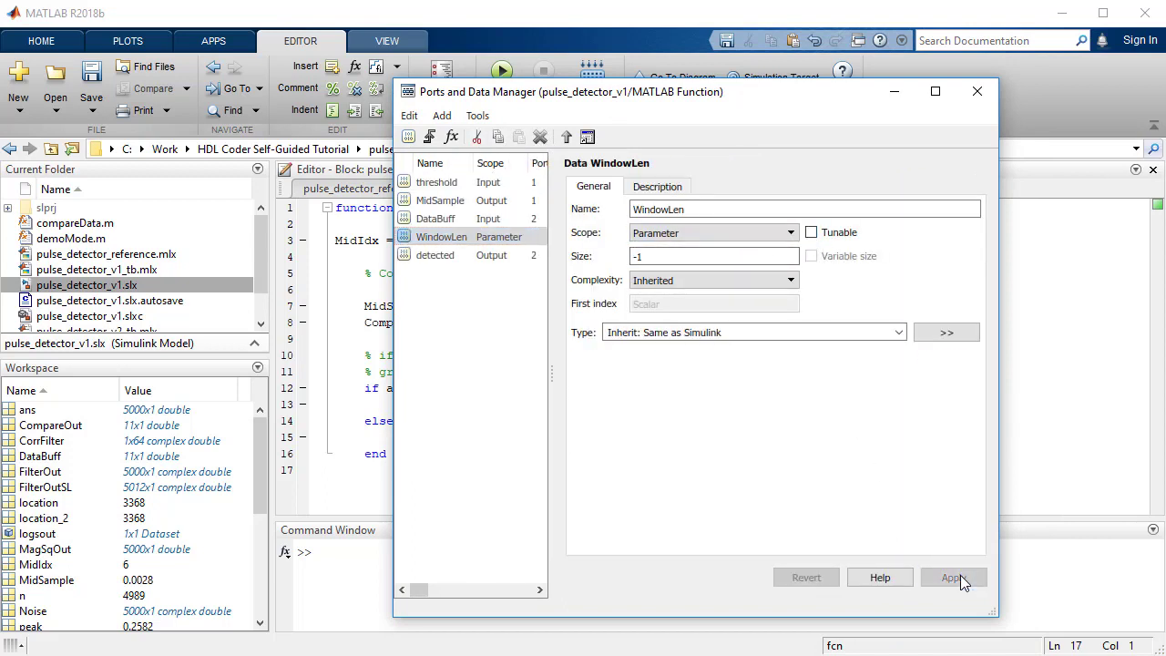
click(978, 91)
click(745, 188)
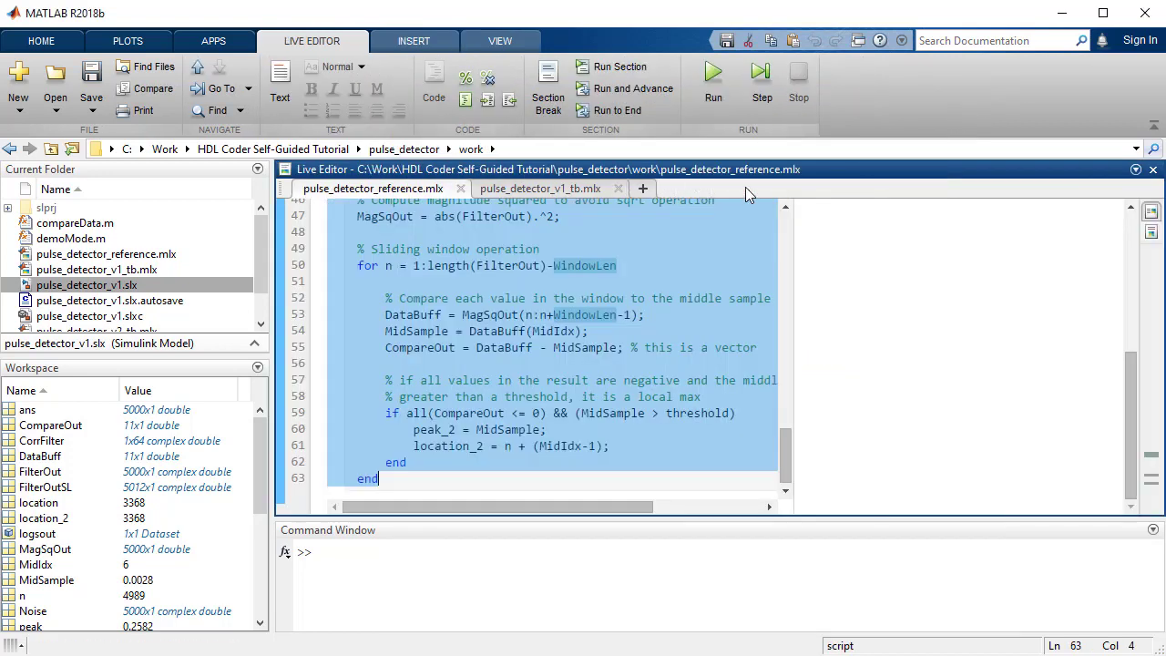
- Connect the Delays output to DataBuff and add a Constant block above the function
drag(616, 371, 640, 371)
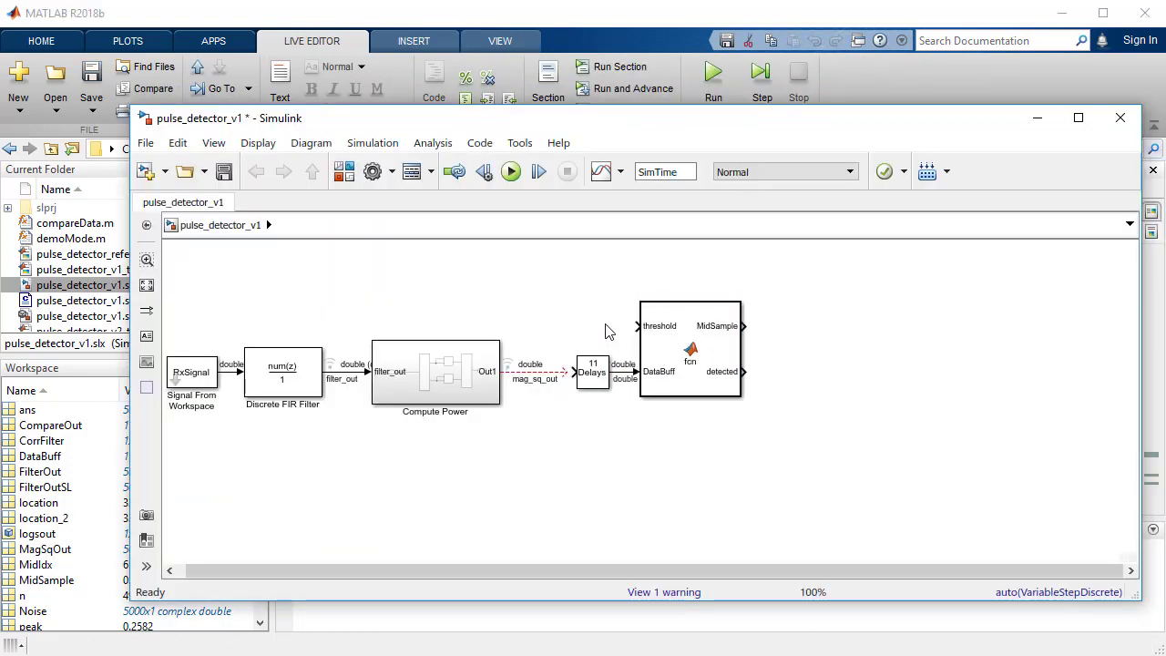
double_click(560, 310)
text(const)
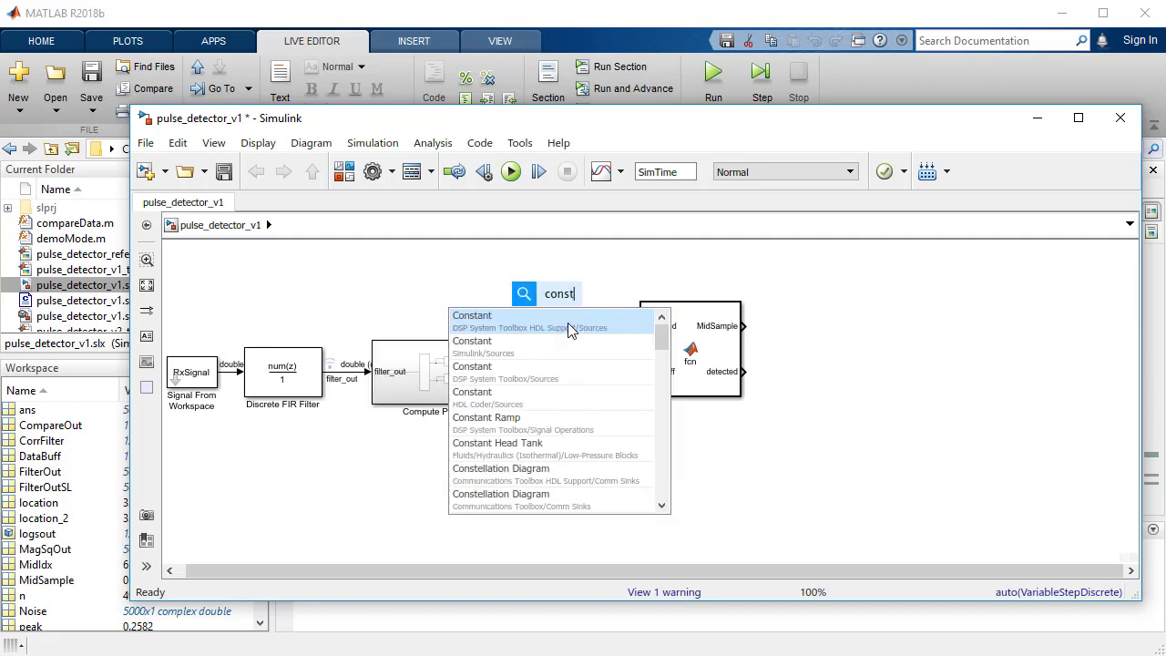
click(570, 328)
- Set the Constant block's value to threshold and widen it to show the name
double_click(570, 300)
text(threshold)
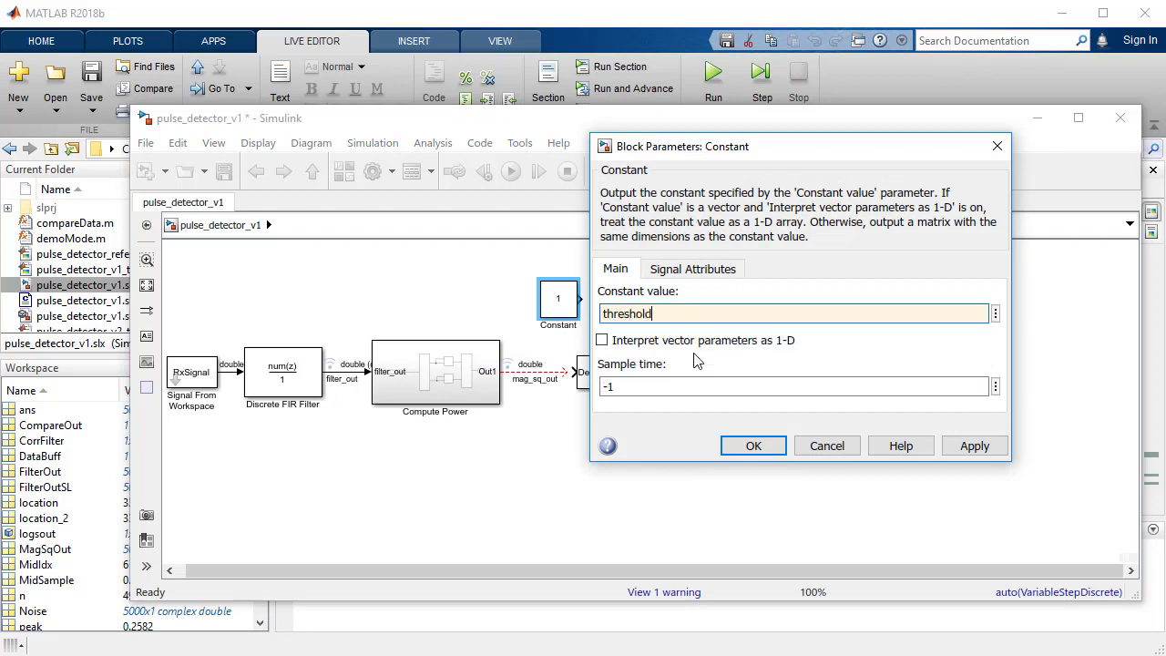
click(973, 446)
click(753, 445)
drag(577, 318, 637, 339)
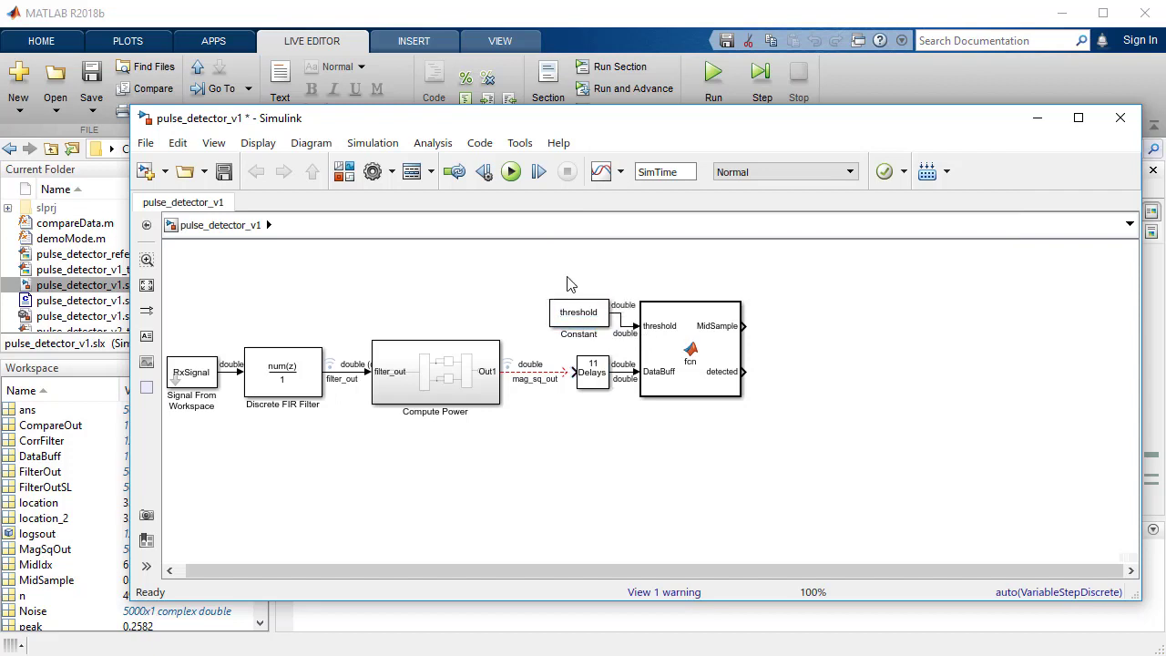
- Group the threshold, Delays and function blocks into a subsystem fed by mag_sq_out
drag(567, 277, 762, 434)
right_click(679, 318)
click(739, 477)
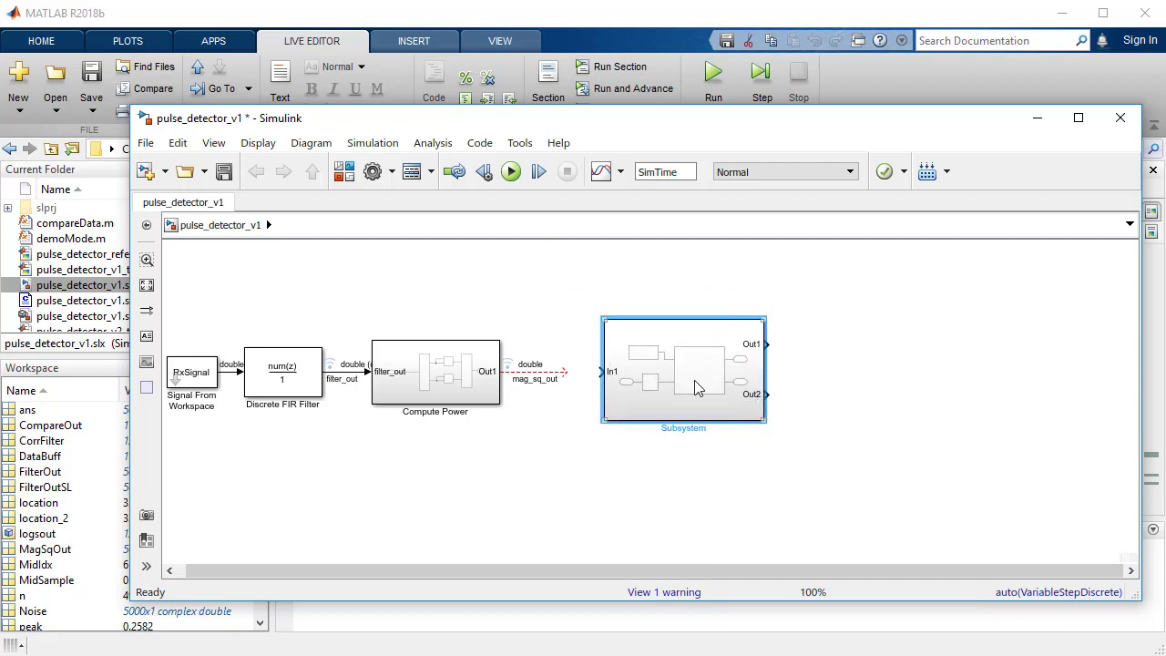
drag(692, 373, 652, 377)
- Draw the subsystem's two output signals, label them mid_sample and detected, and start renaming it
drag(730, 344, 790, 344)
drag(734, 393, 793, 393)
click(759, 345)
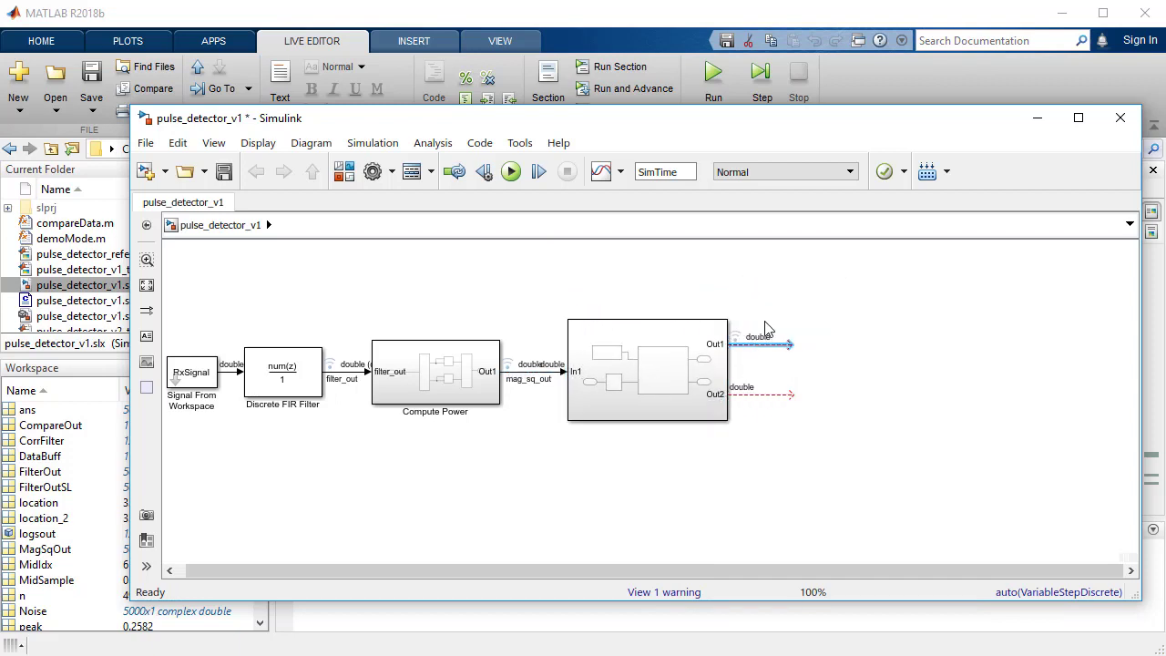
text(mid_sample)
click(752, 394)
text(detected)
click(650, 434)
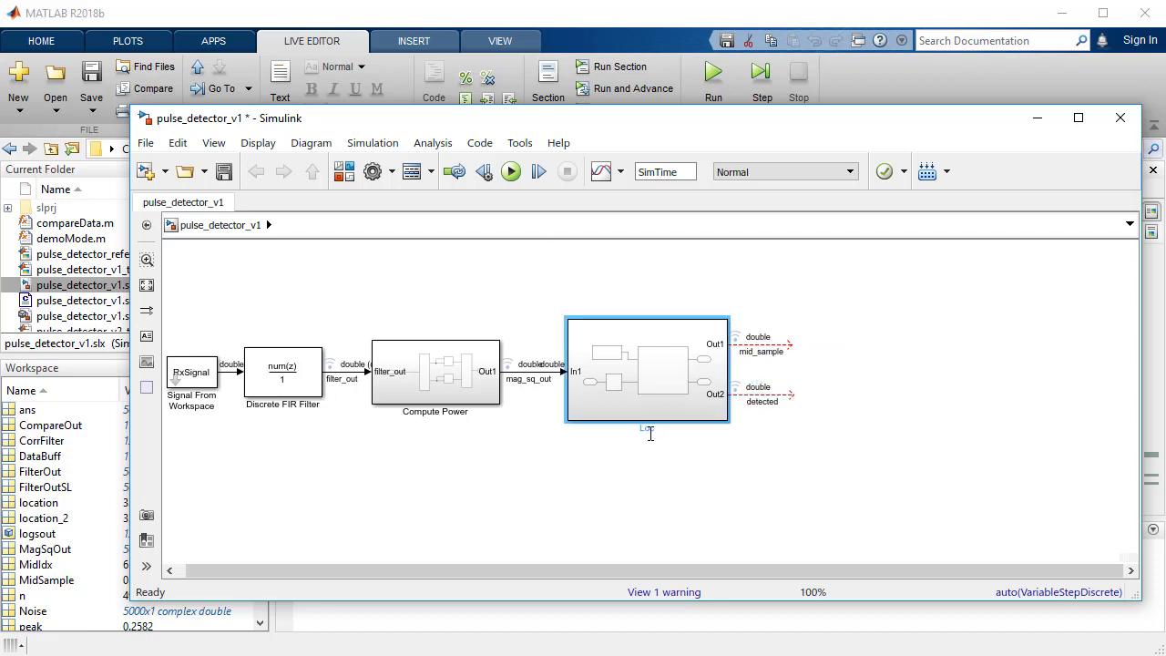
- Name the subsystem Local Peak and add a Unit Delay Enabled Synchronous block across both outputs
click(814, 371)
double_click(815, 369)
text(unit)
key(Return)
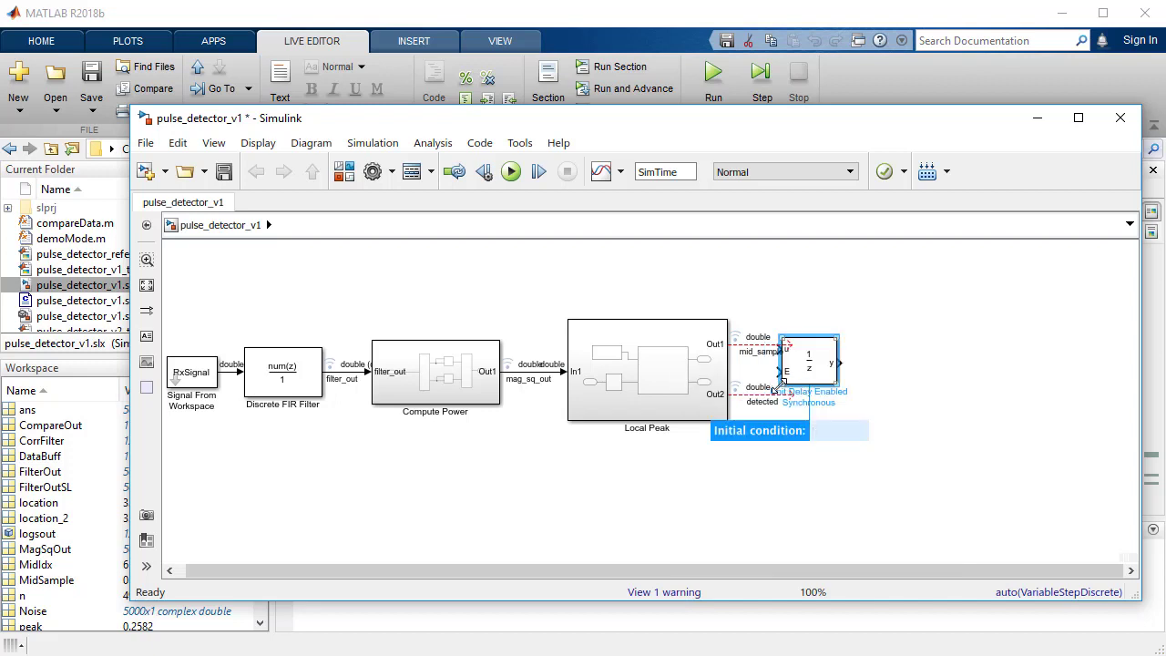
drag(780, 383, 813, 416)
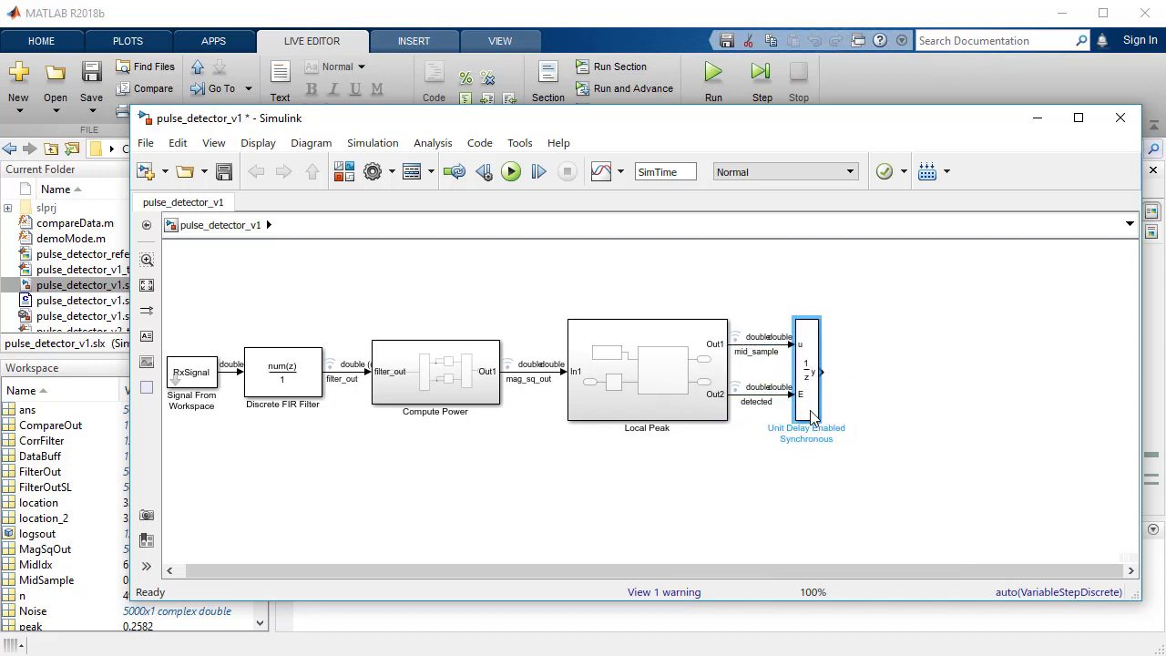
- Set the unit delay's initial condition to 1
double_click(811, 417)
drag(975, 235, 911, 238)
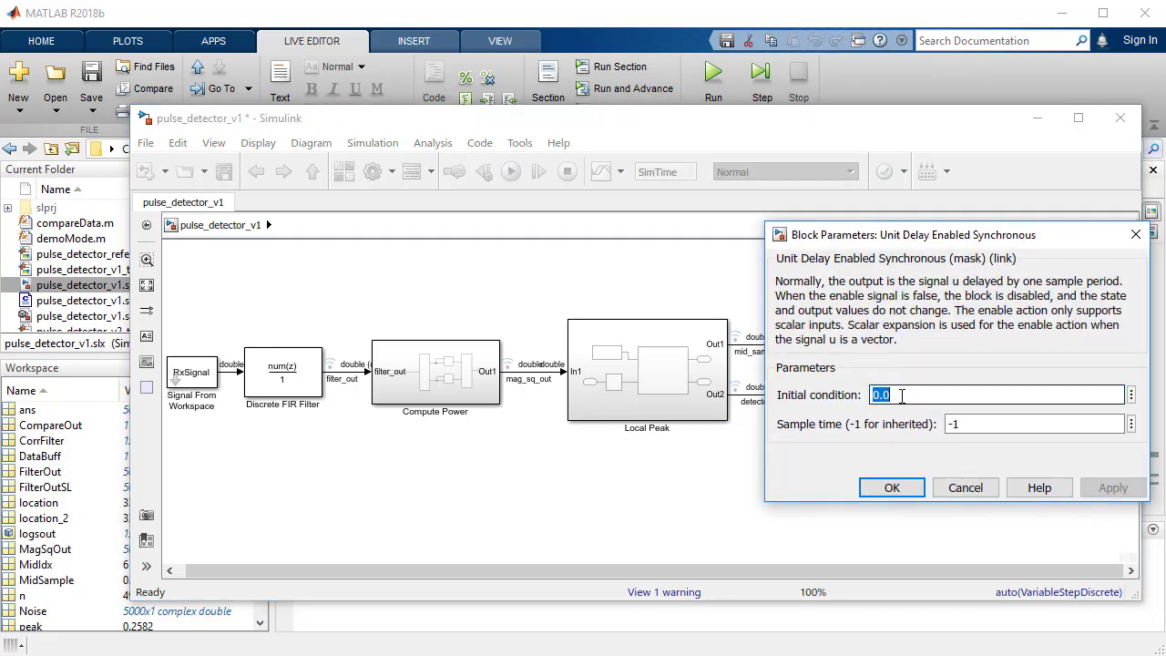
text(1)
click(889, 485)
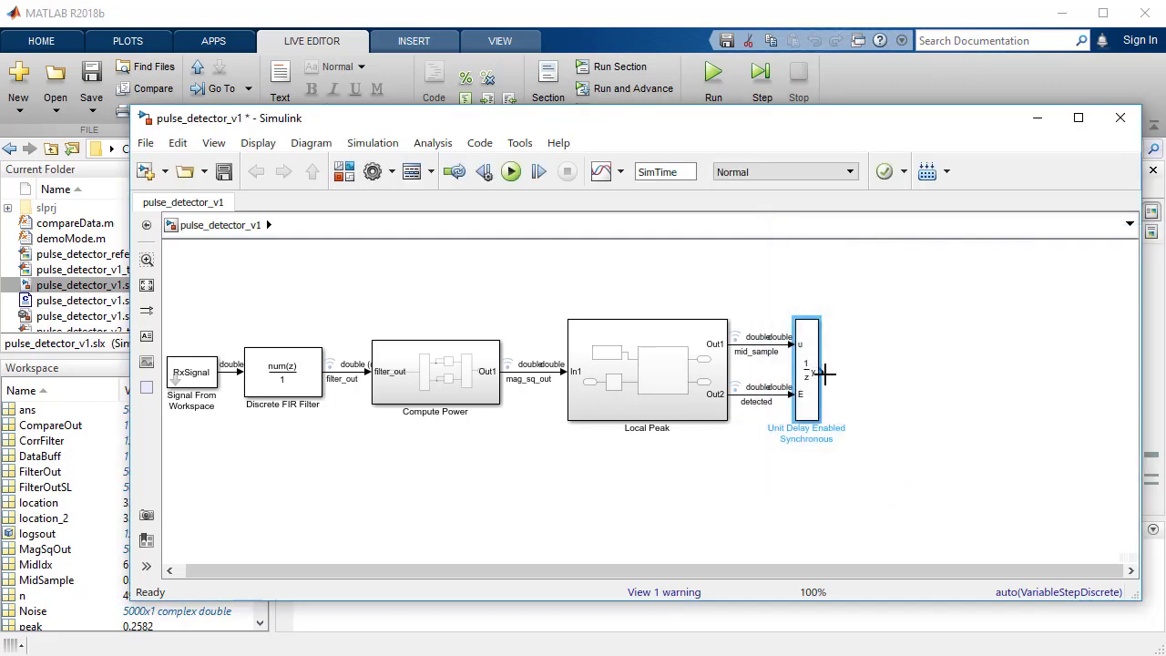
- Add a Display block on the unit delay's output
drag(822, 371, 885, 370)
double_click(888, 378)
text(d)
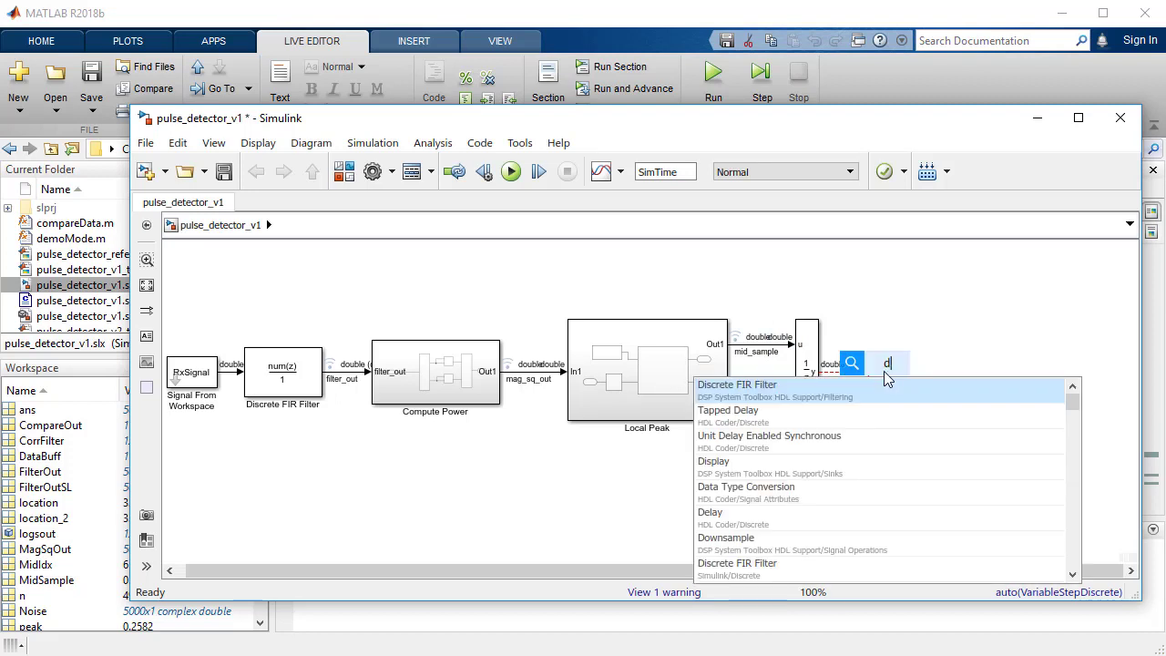
text(is)
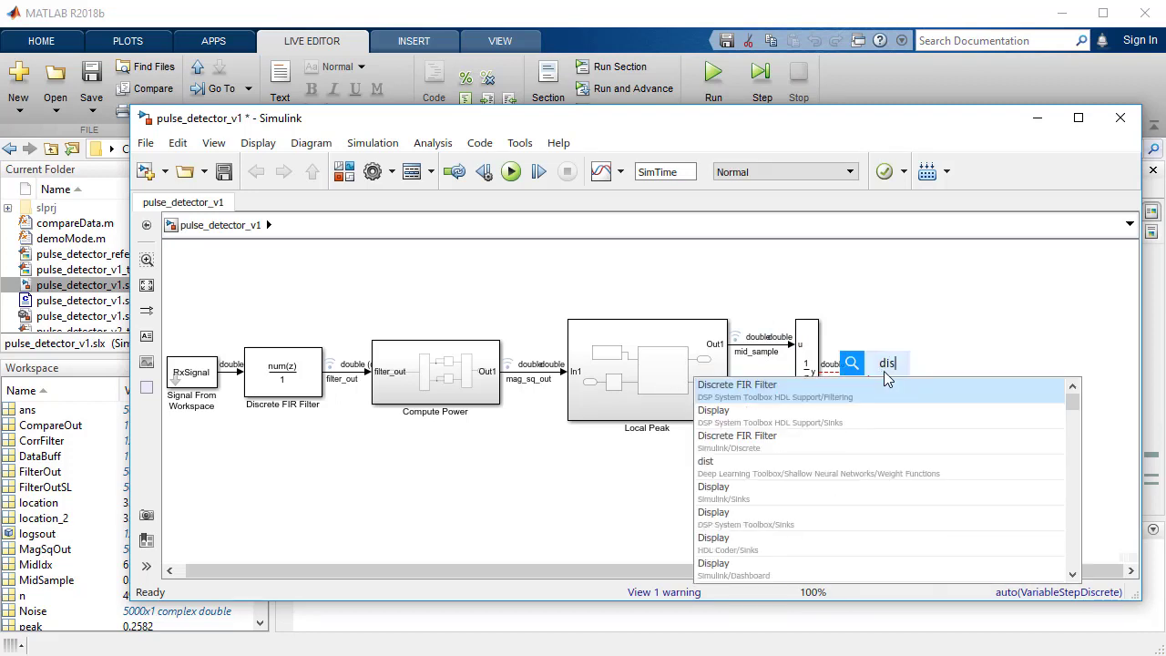
text(p)
click(854, 399)
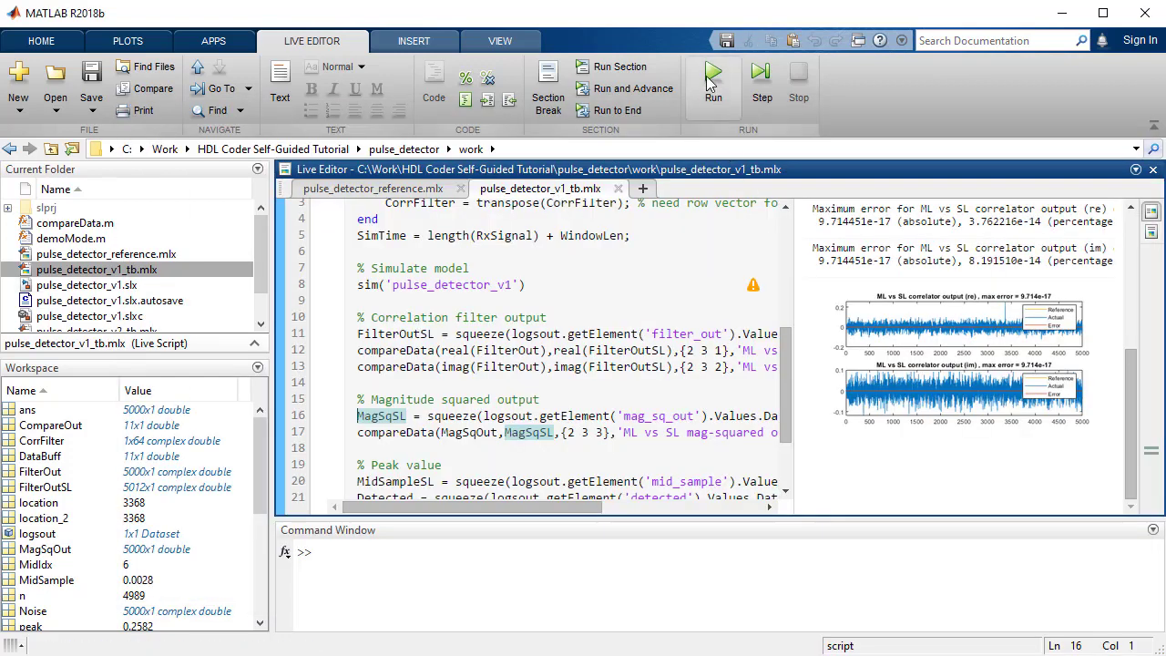
- Run the pulse_detector_v1_tb script and maximize the Live Editor to view its comparison plots
click(712, 80)
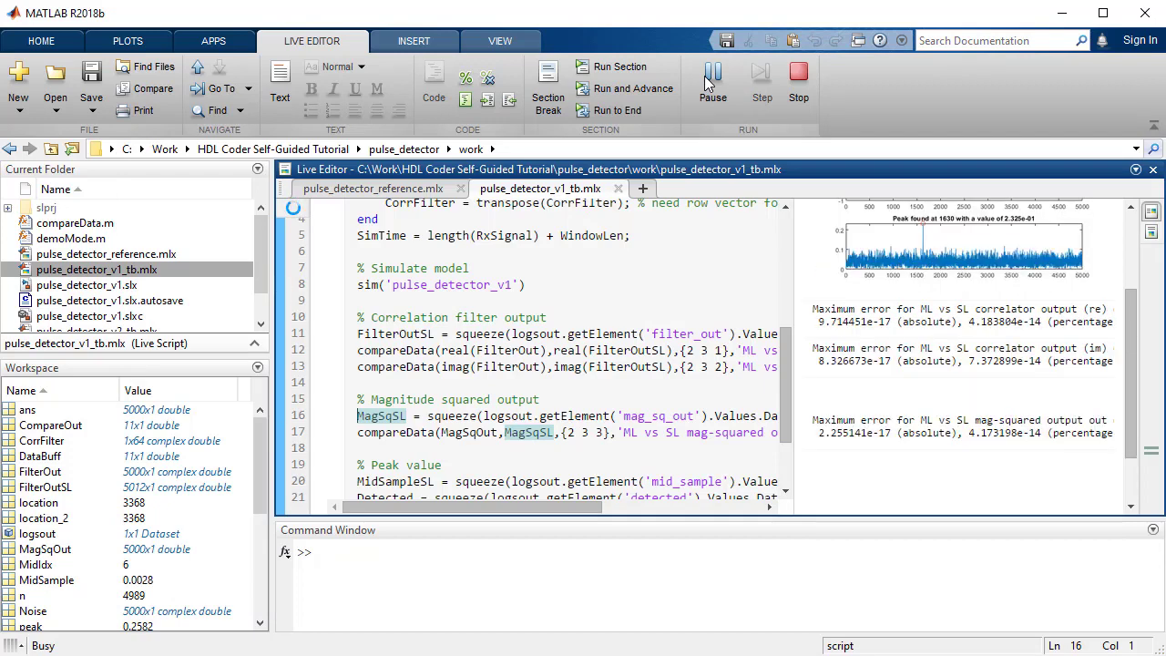
double_click(799, 173)
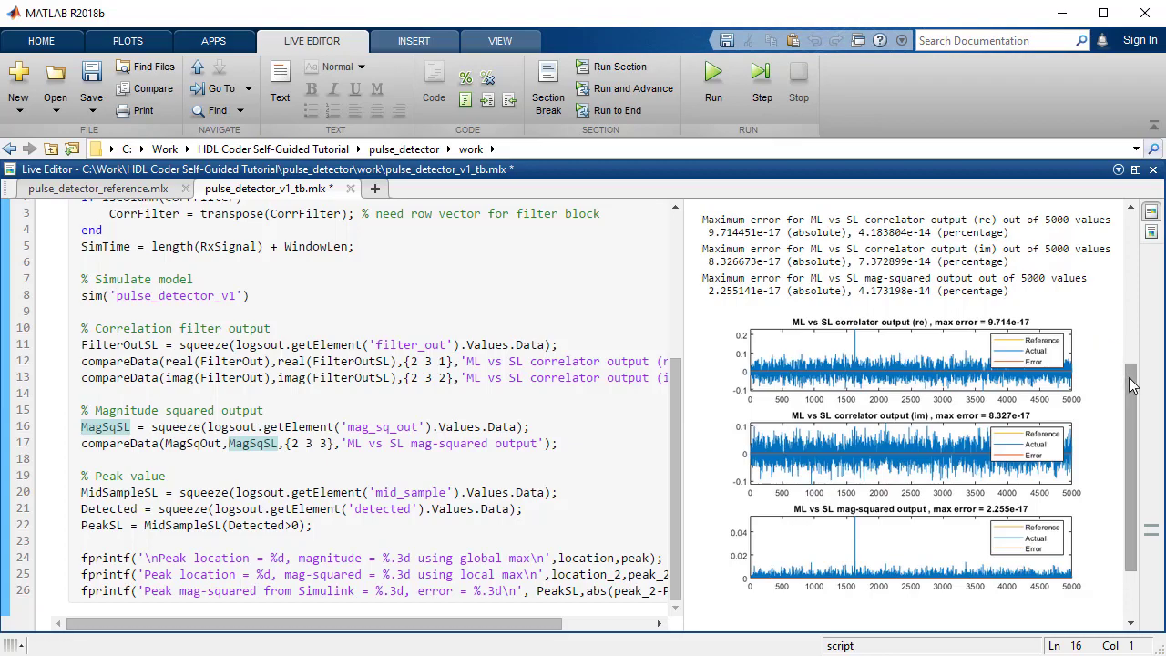
- Scroll the output to show the Simulink peak 5.404e-02 at location 1630 with error 6.939e-18
drag(1129, 377, 1131, 479)
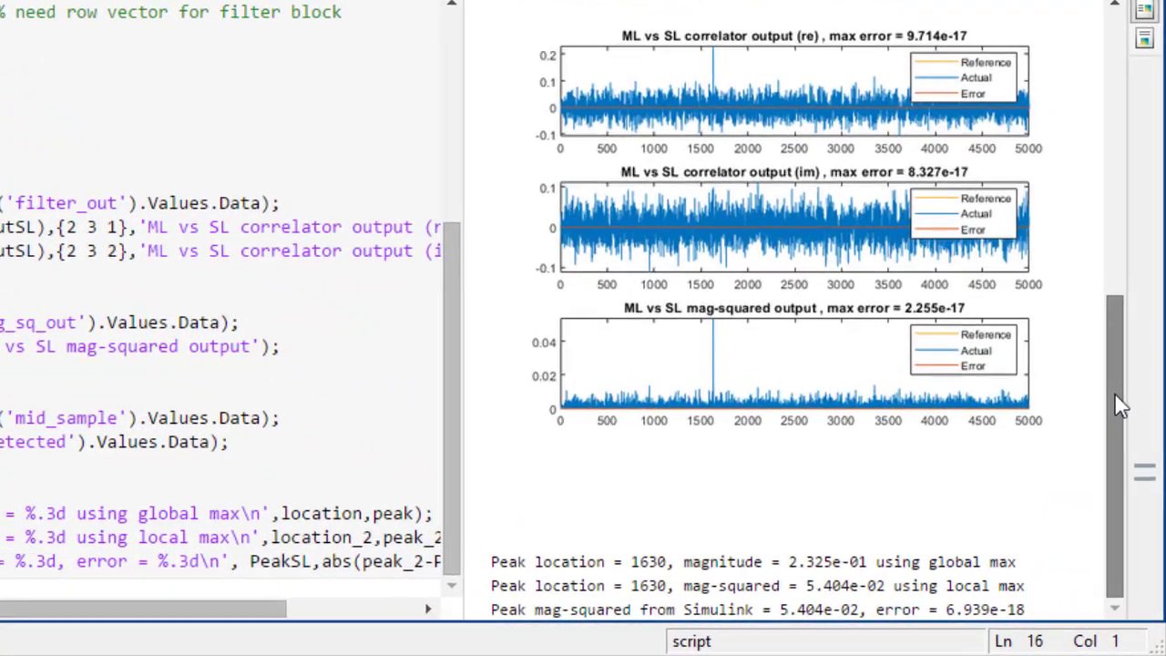